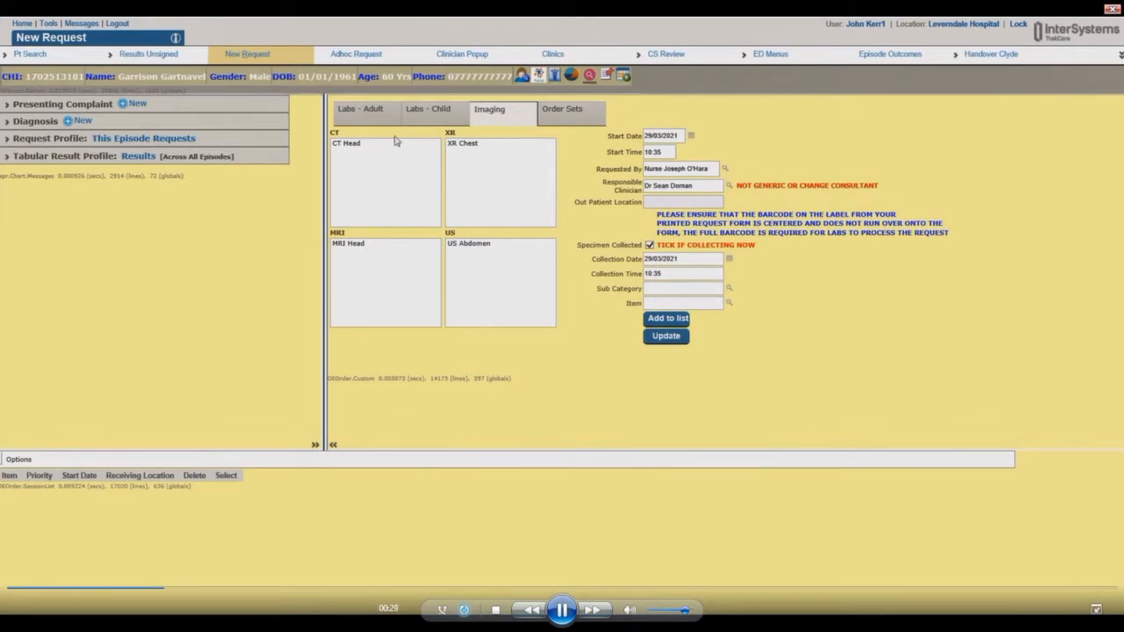
Review the episode's existing requests and fill the start date and clinician entries.
click(9, 139)
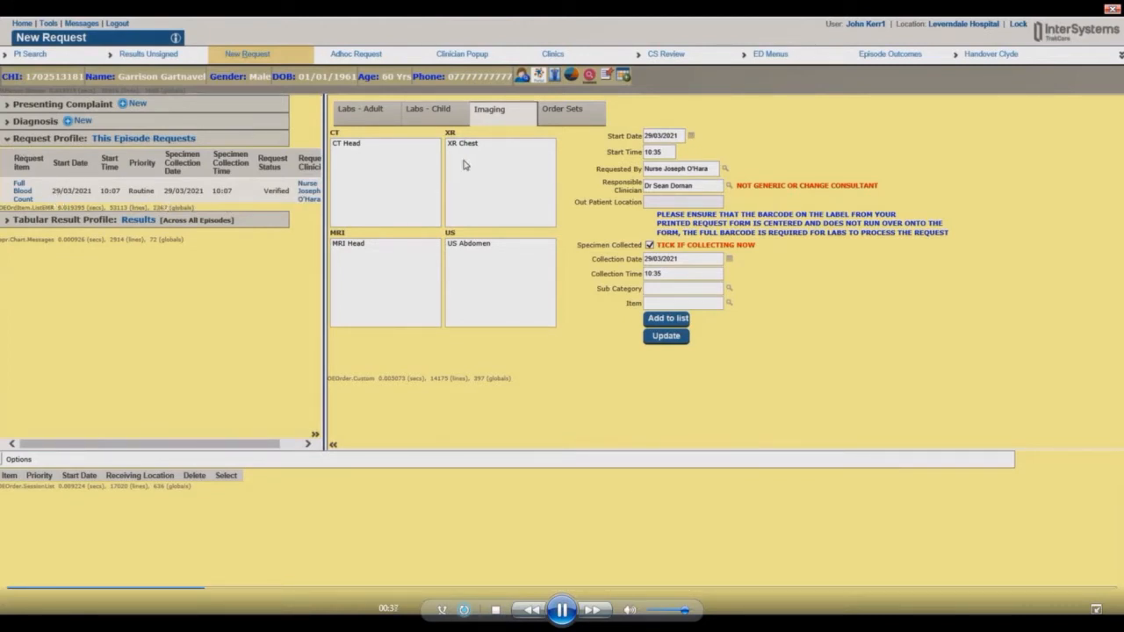
click(690, 138)
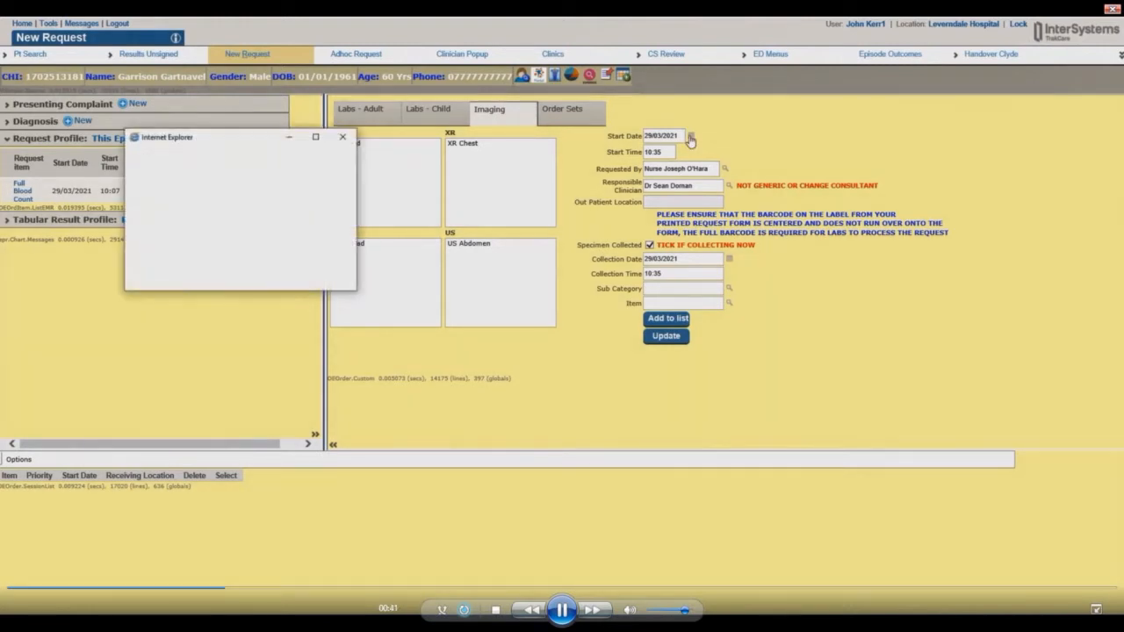
click(342, 140)
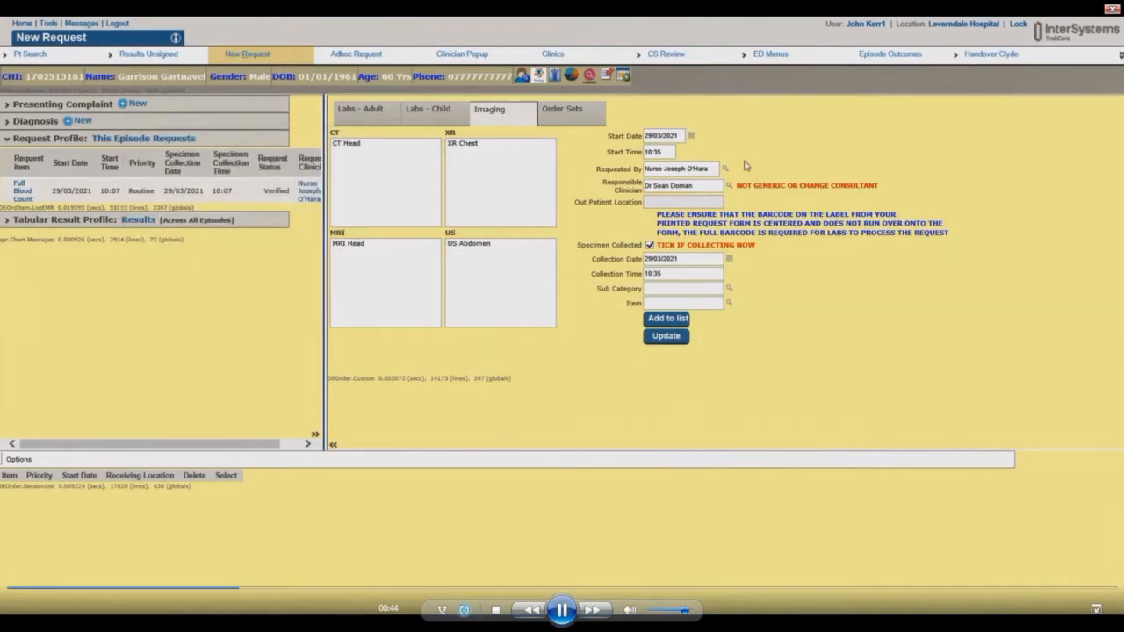
click(717, 167)
click(708, 186)
Look up BRAIN items and add a Routine CT Brain perfusion study to the request.
click(660, 302)
text(BRAIN)
click(730, 305)
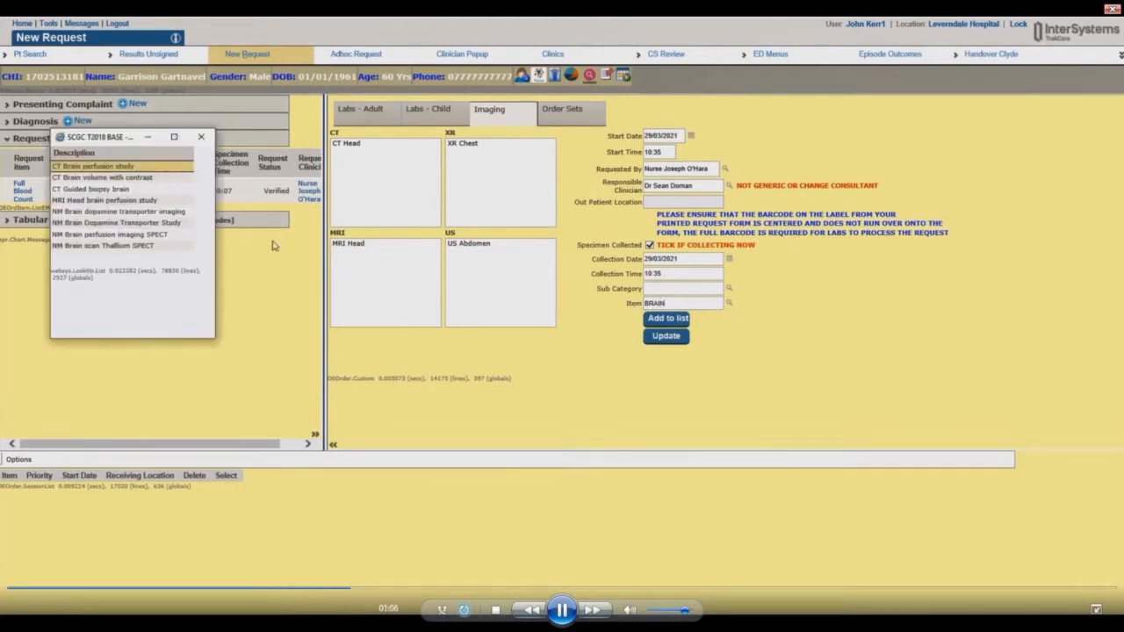
click(103, 167)
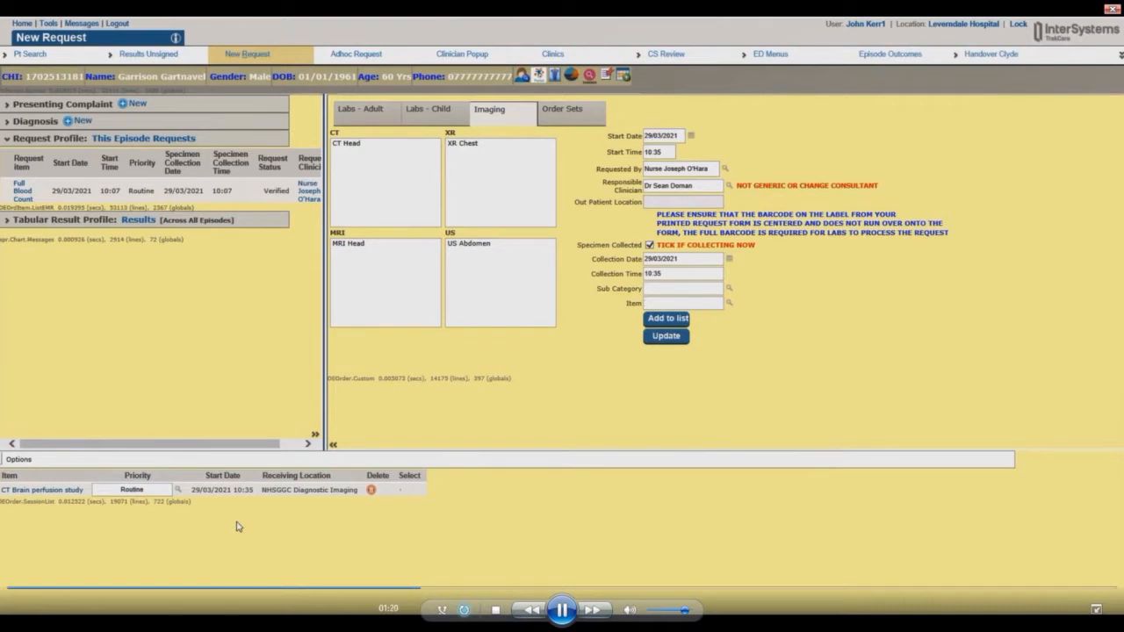
click(663, 347)
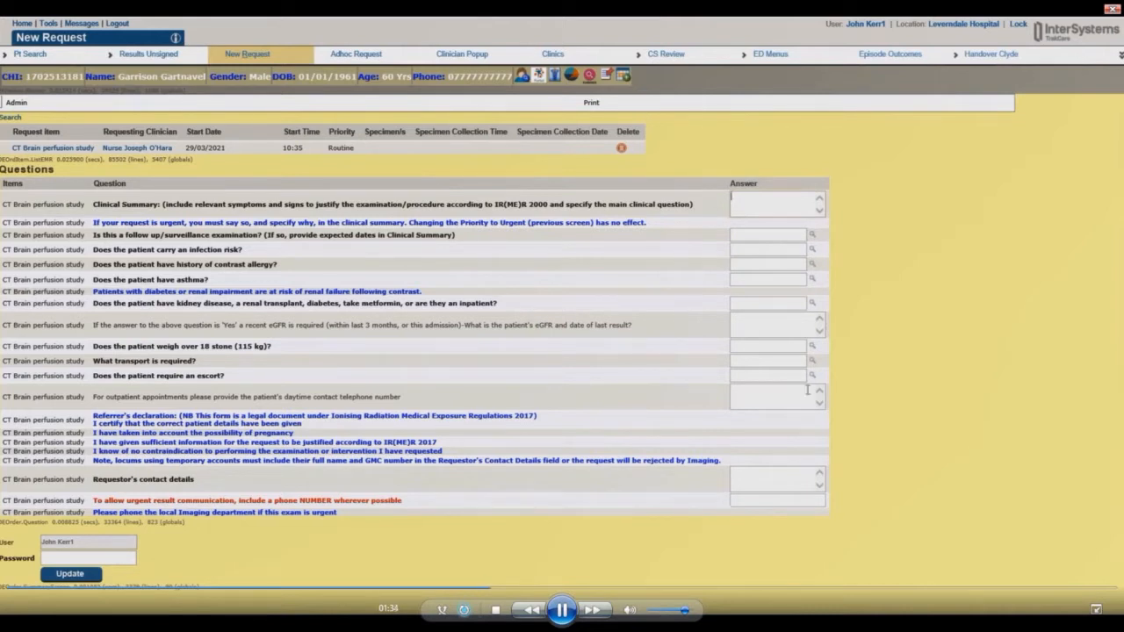
Paste the clinical summary and answer the safety questions: follow-up No, infection None, kidney No, eGFR No.
click(764, 203)
key(ctrl+v)
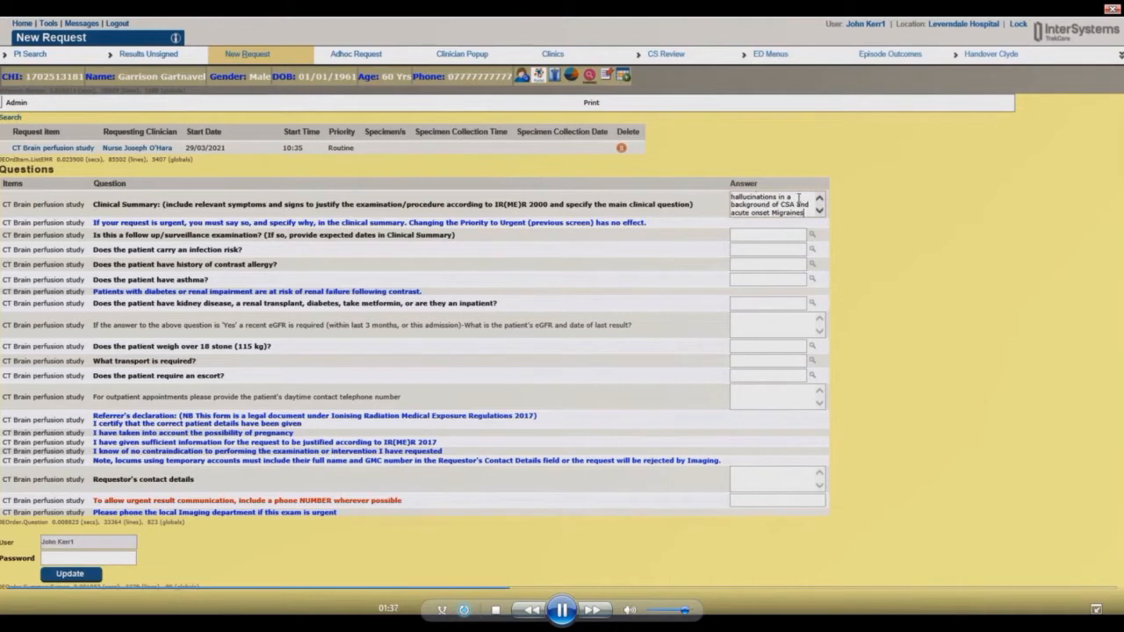
click(783, 235)
text(No)
key(Tab)
text(None)
key(Tab)
text(no)
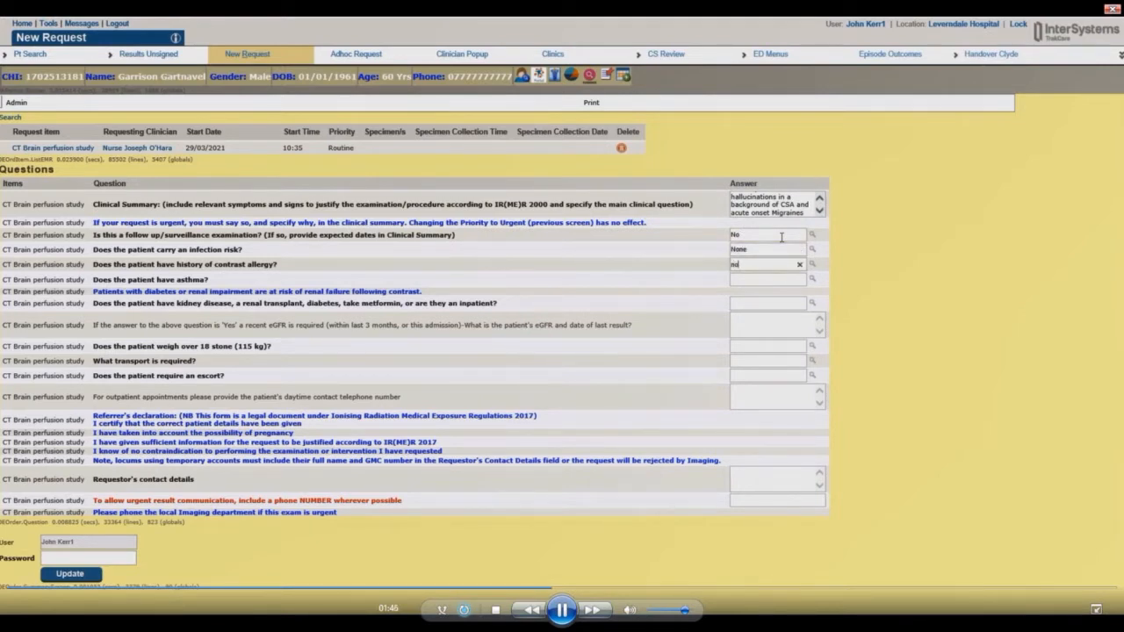
text(Yes)
key(Tab)
text(No)
key(Tab)
text(No)
key(Tab)
Set transport to Chair, escort to Nurse, and enter a contact number.
text(chair)
key(Tab)
text(nurse)
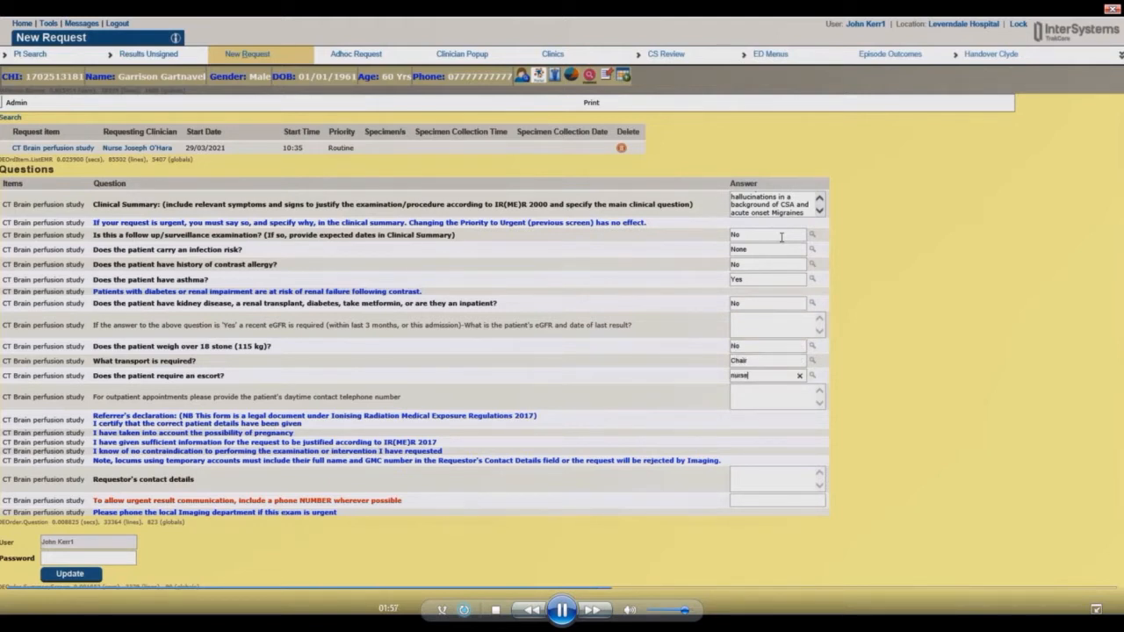
key(Tab)
Enter the requestor's contact details, the urgent-result phone number and the signing password.
click(744, 477)
text(83197)
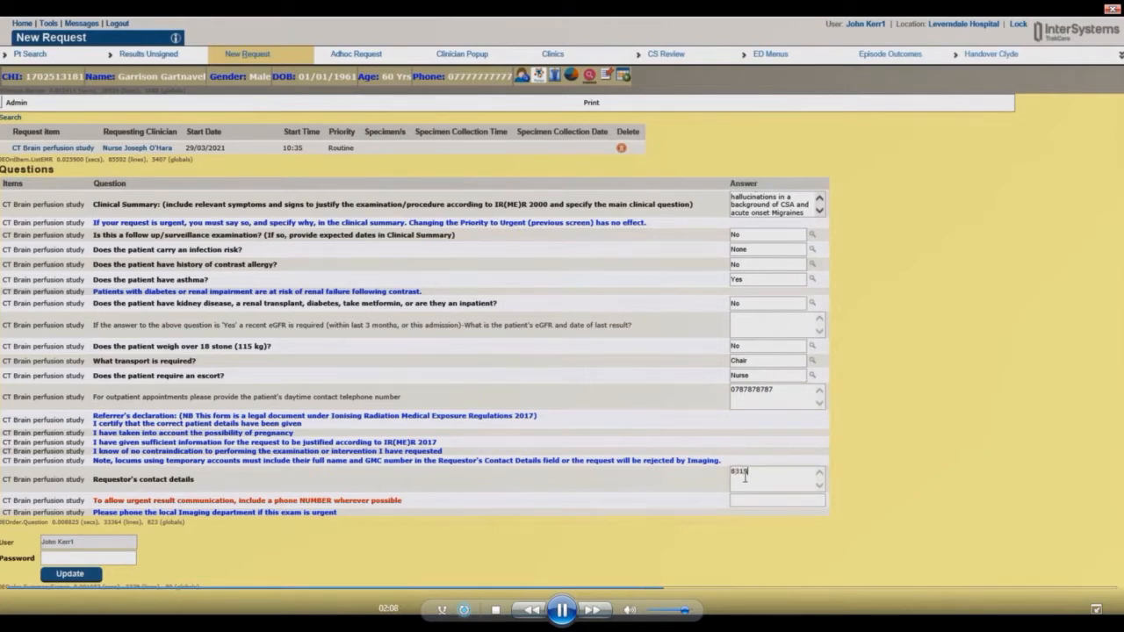
click(751, 499)
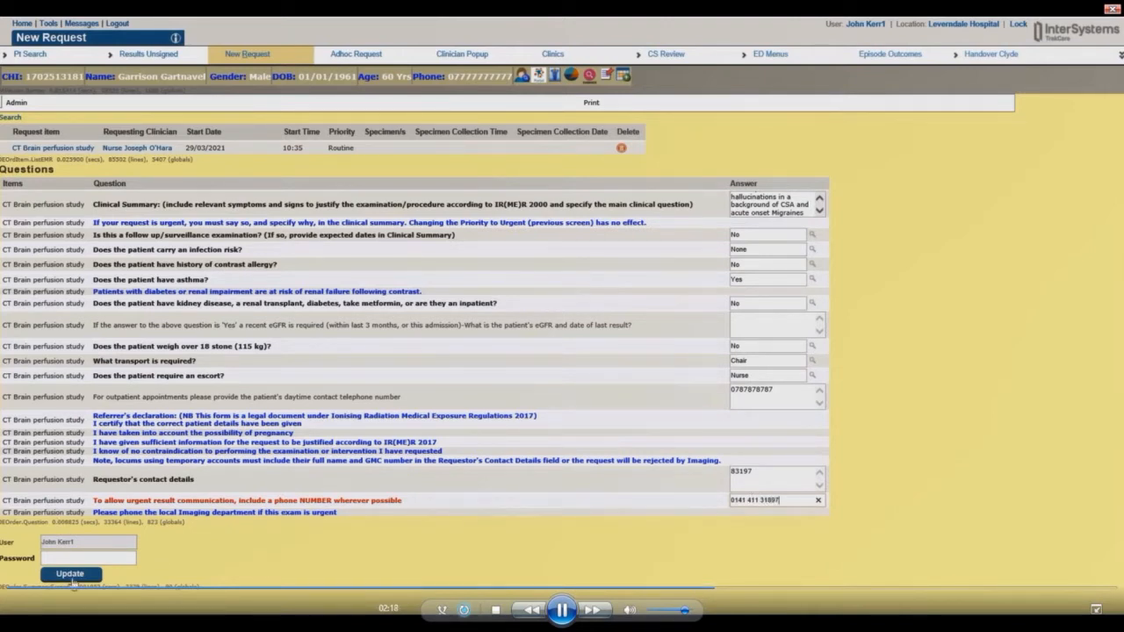
click(71, 559)
text(**********)
Submit the imaging request and open the Dorm 2 Bed 3 patient's record from Balloch Ward G1.
click(74, 575)
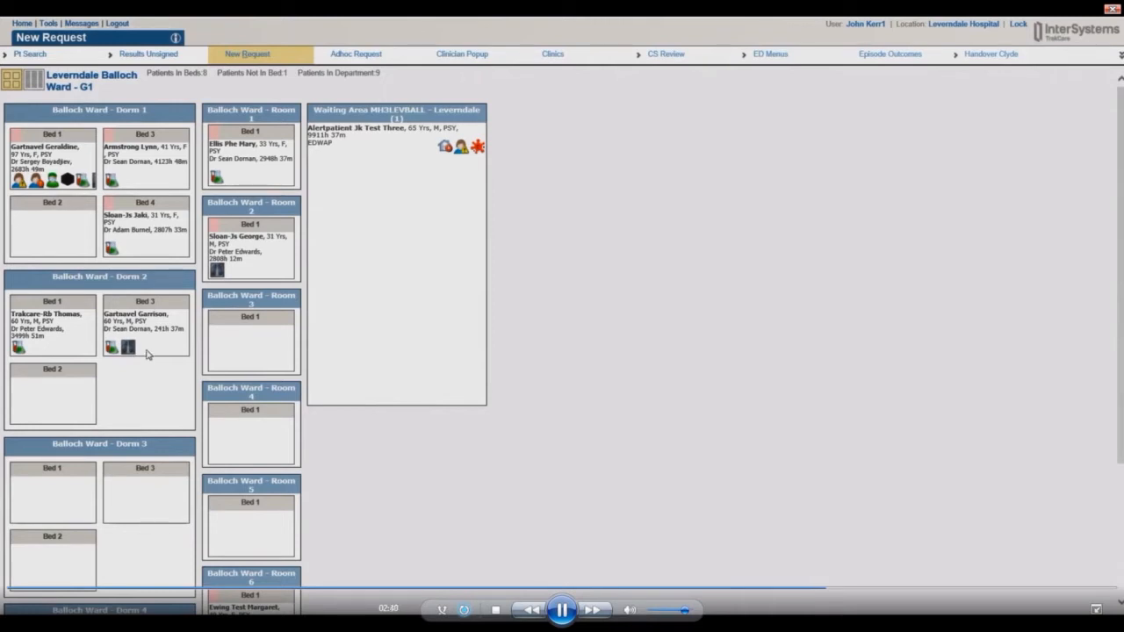
mouse_move(147, 354)
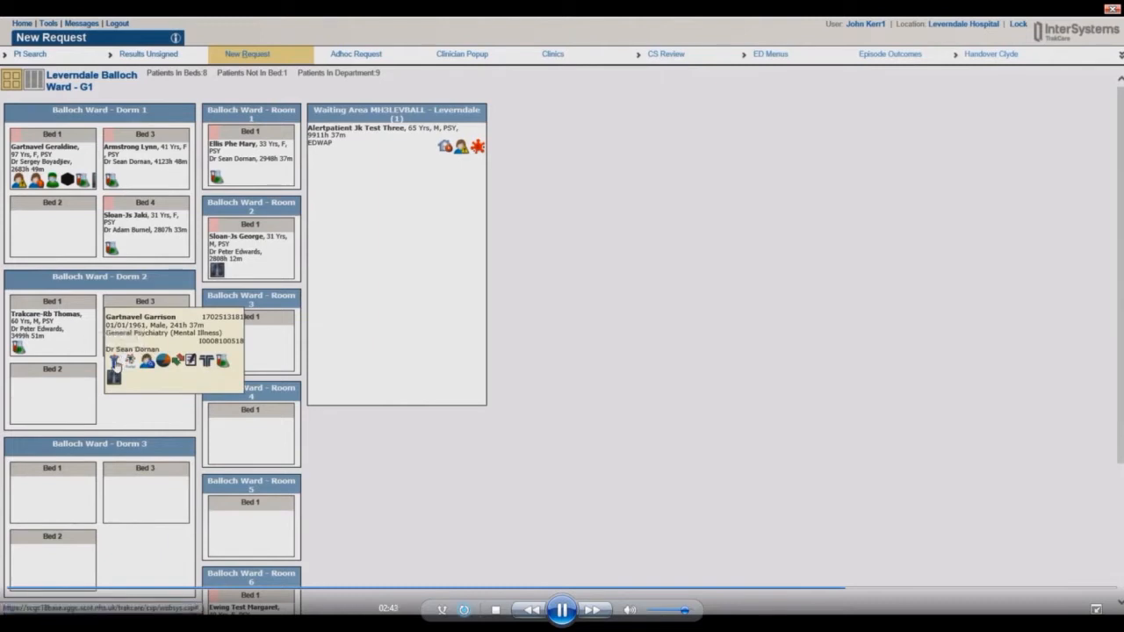
click(114, 361)
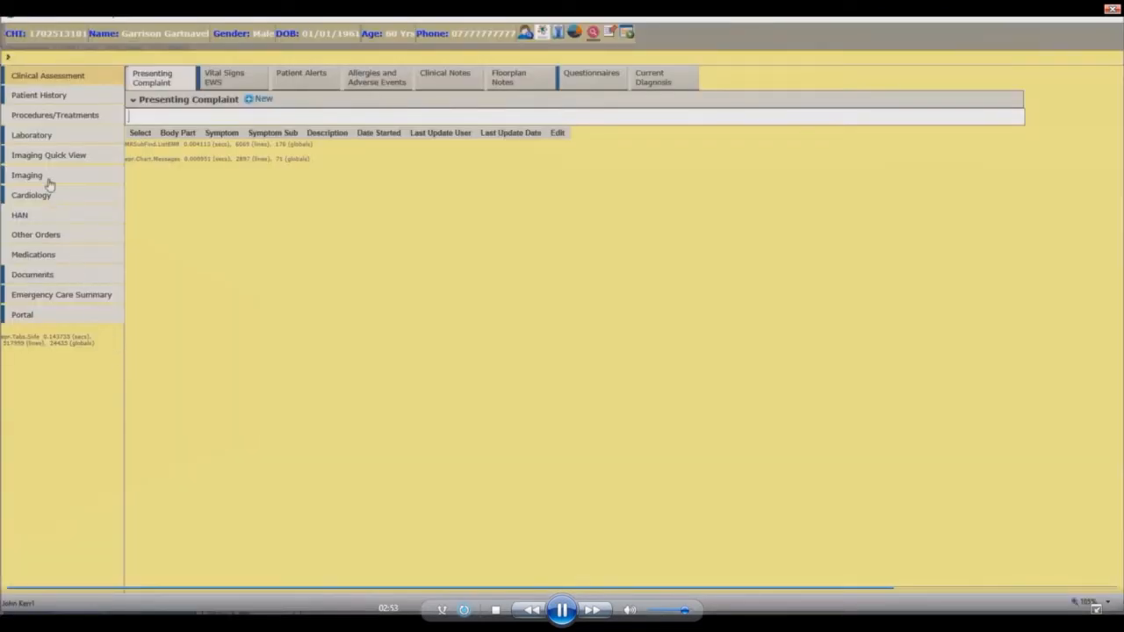
Show Laboratory > Imaging Quick View with the verified Routine CT Brain perfusion study.
click(37, 139)
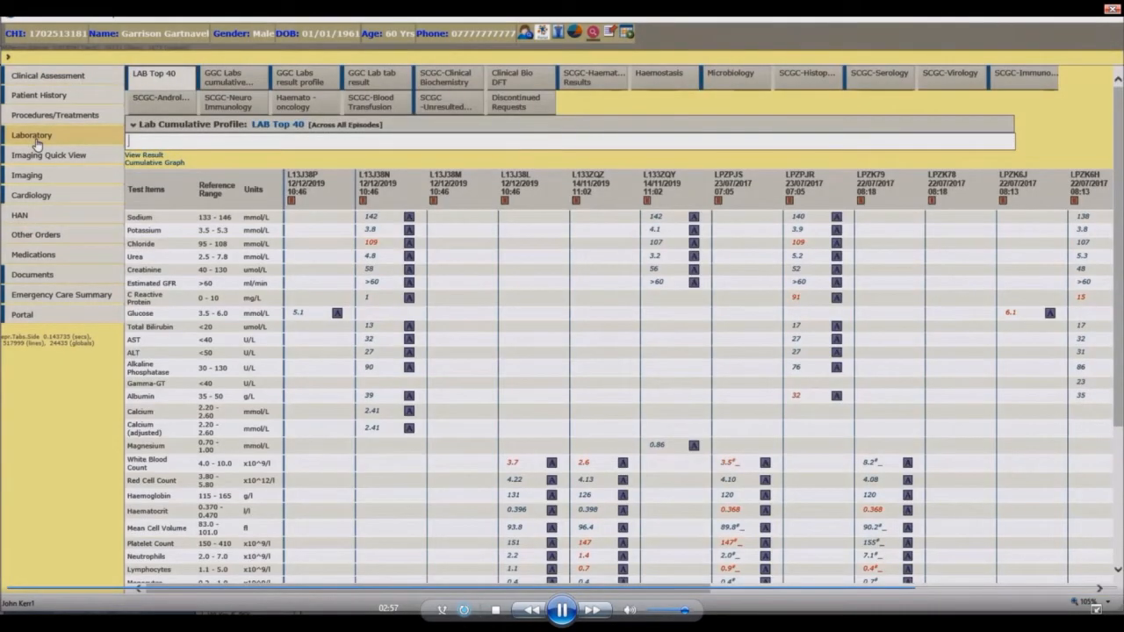
click(39, 160)
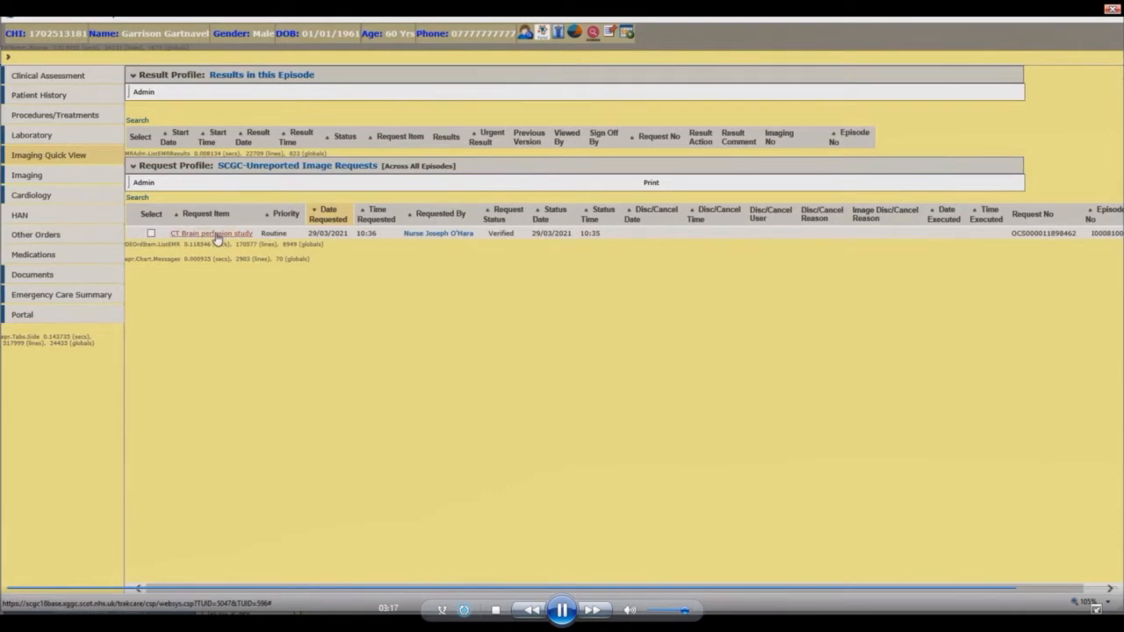
View the CT Brain perfusion study request details, then close them.
click(217, 237)
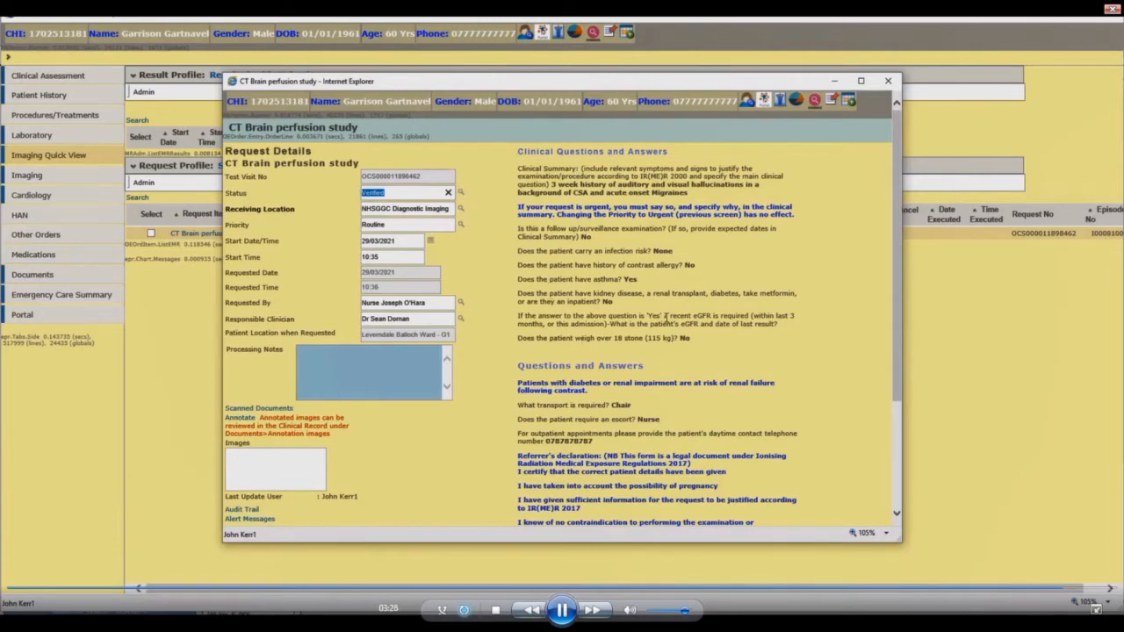
click(891, 83)
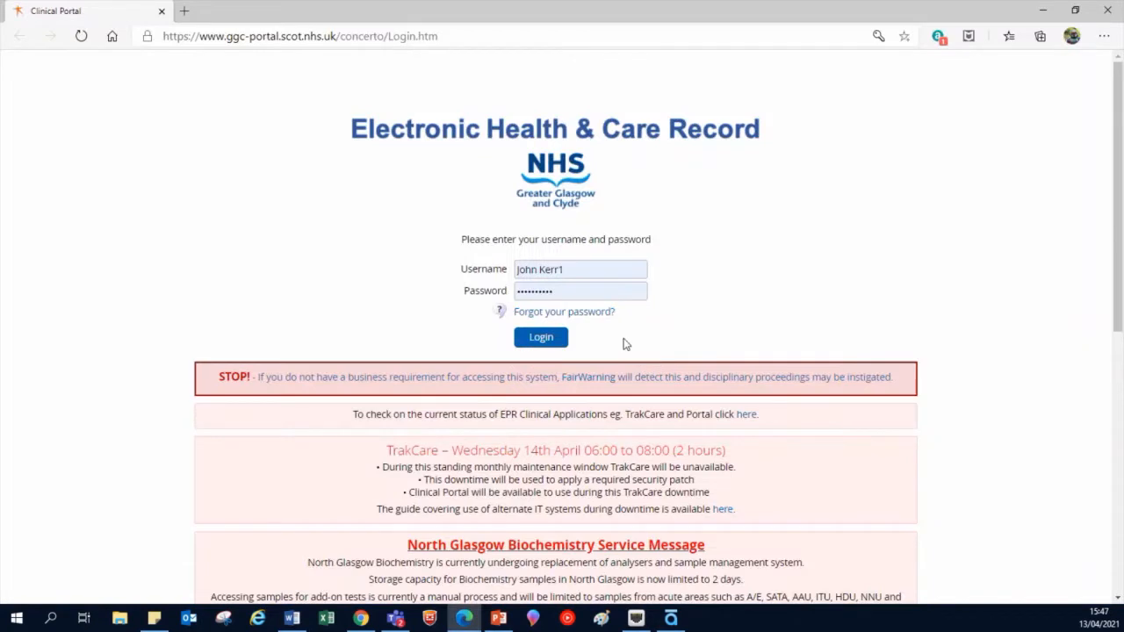
Log in to Clinical Portal and run an SCI Store patient search by the patient's ID.
click(552, 331)
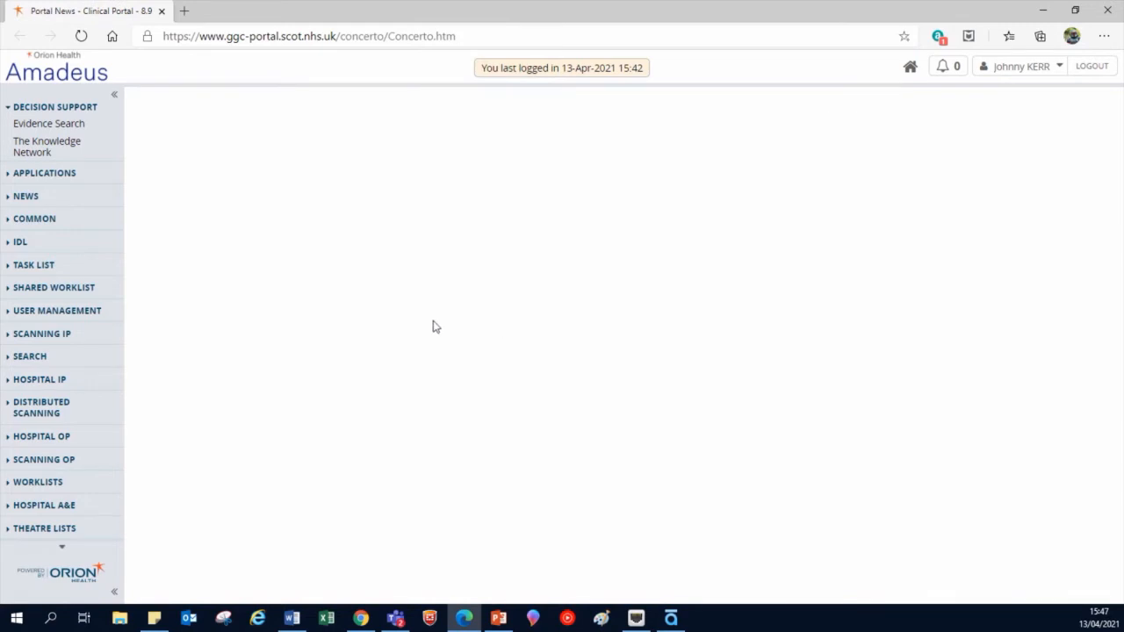
click(31, 359)
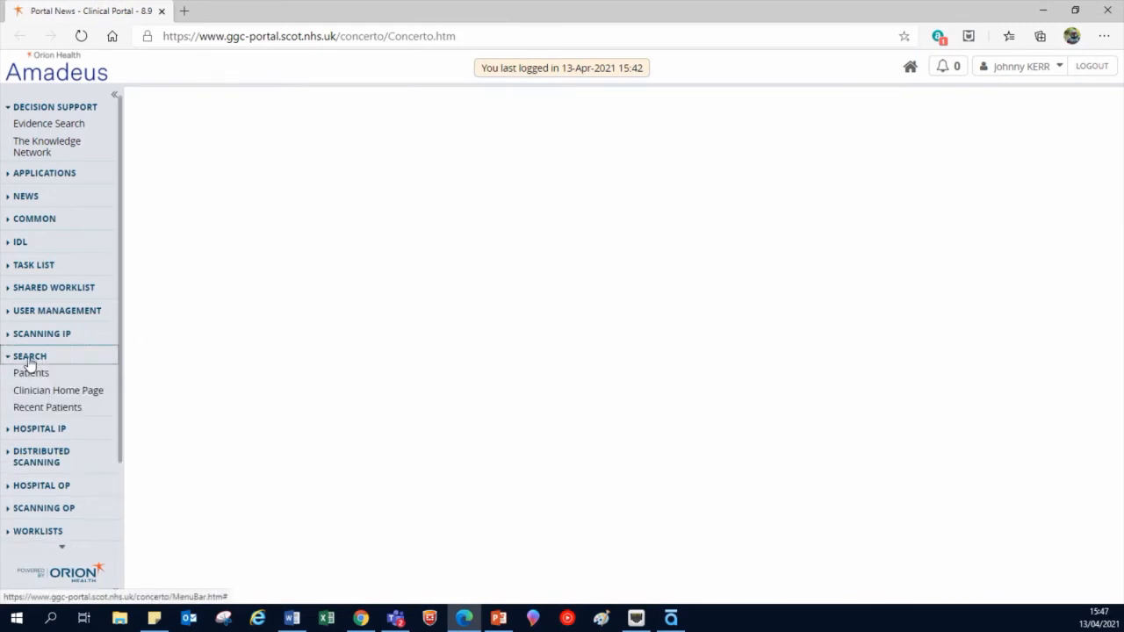
click(30, 376)
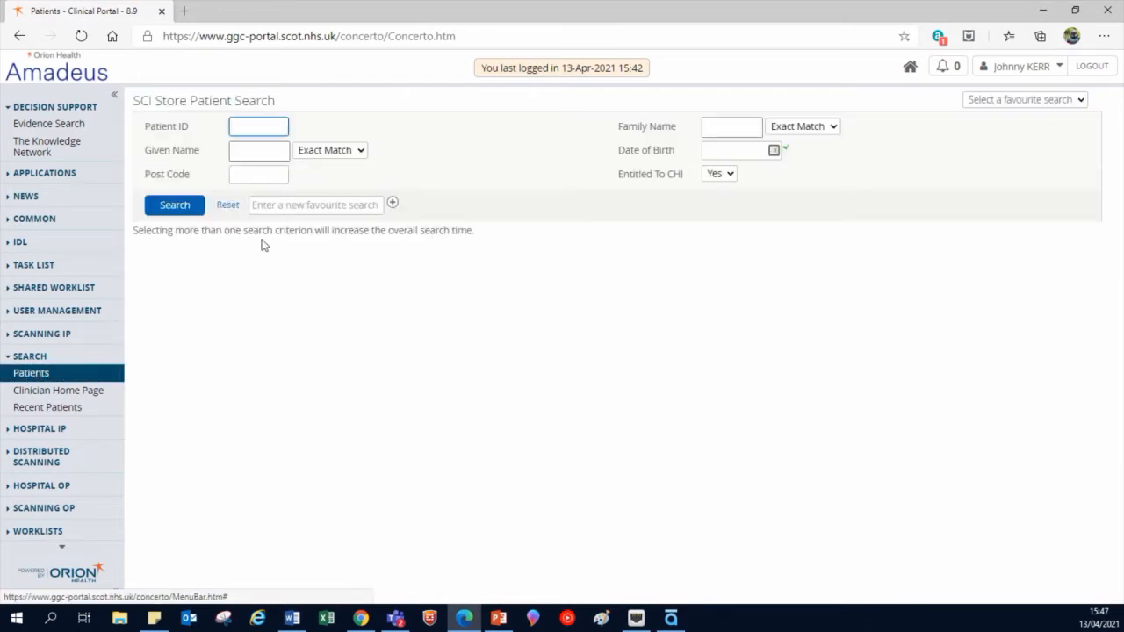
click(253, 129)
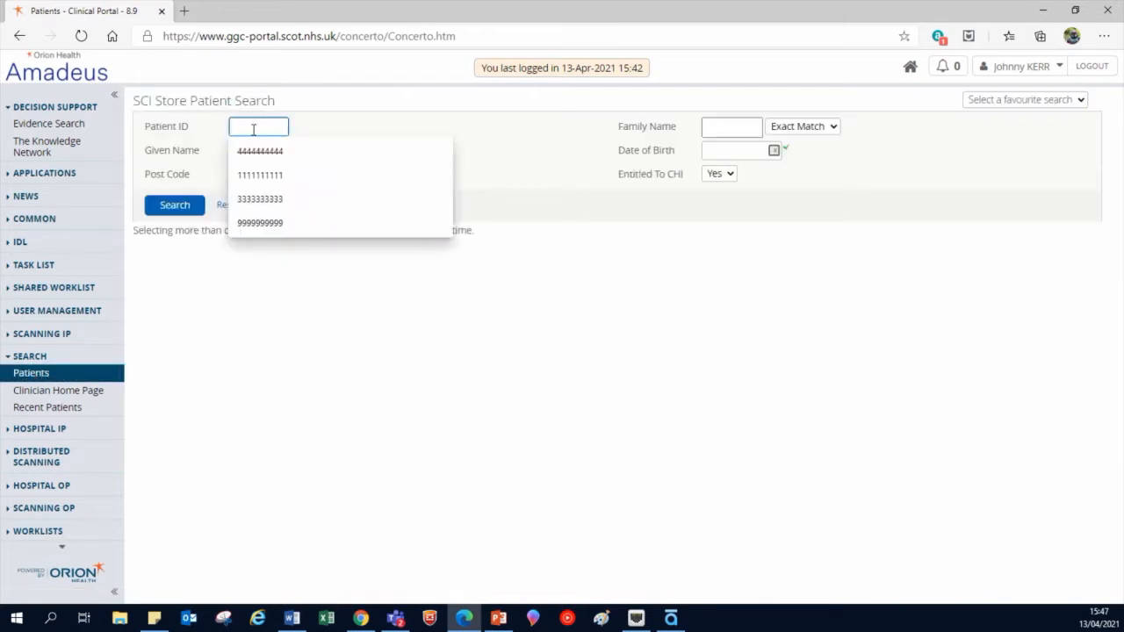
text(44444444)
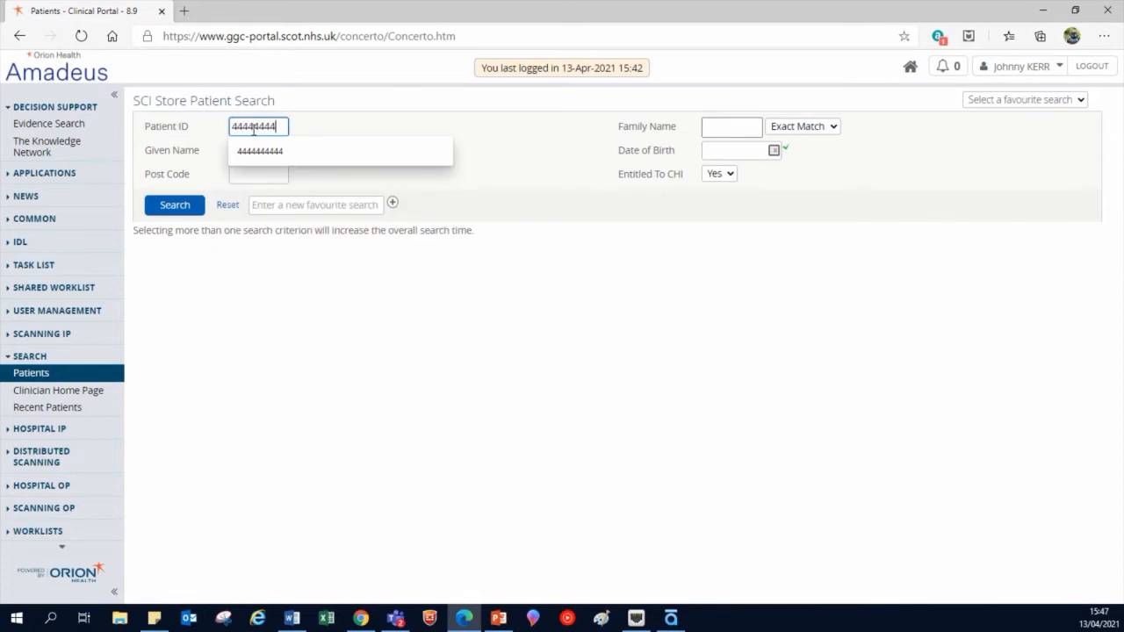
text(444)
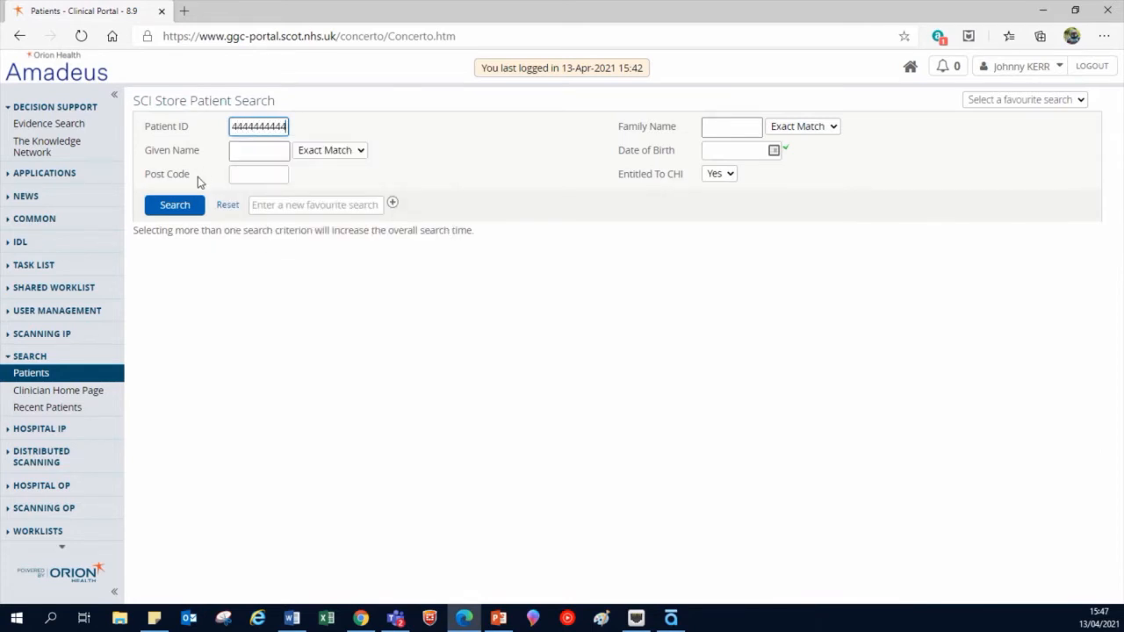
click(193, 204)
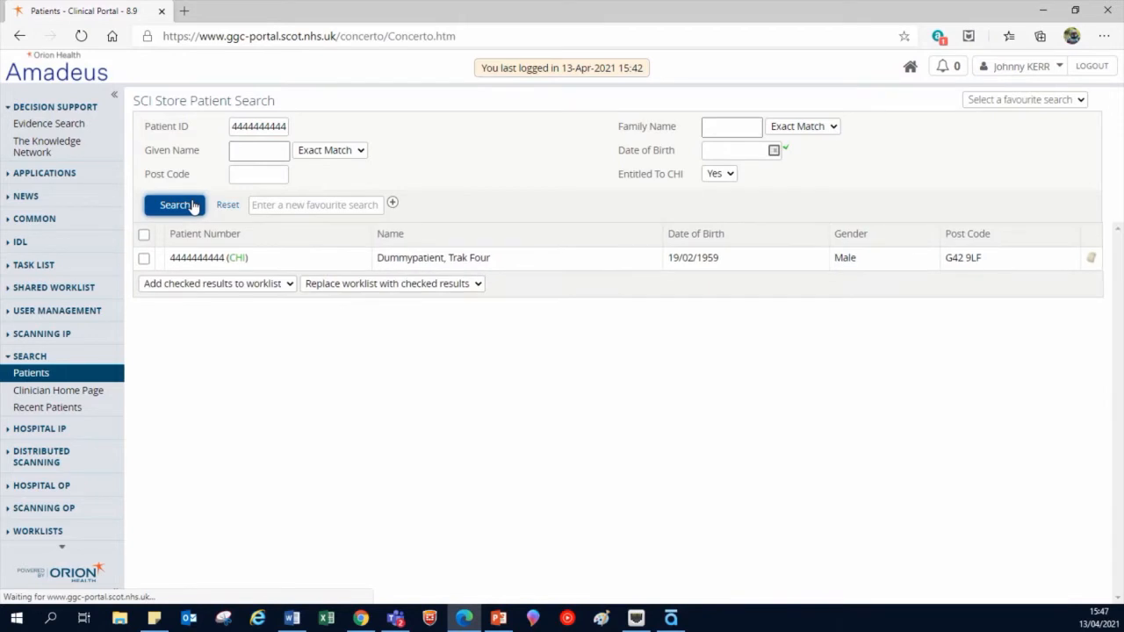
Open the found patient's Clinical Information Summary and scroll to Encounters in Glasgow Hospitals.
click(219, 260)
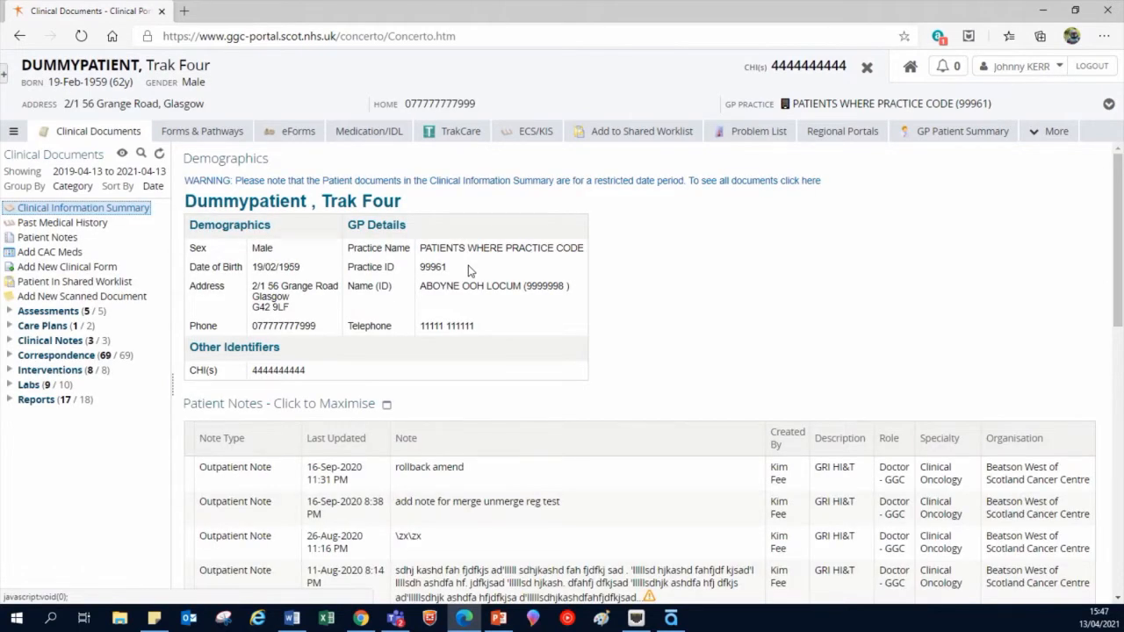
scroll(468, 271, down, 10)
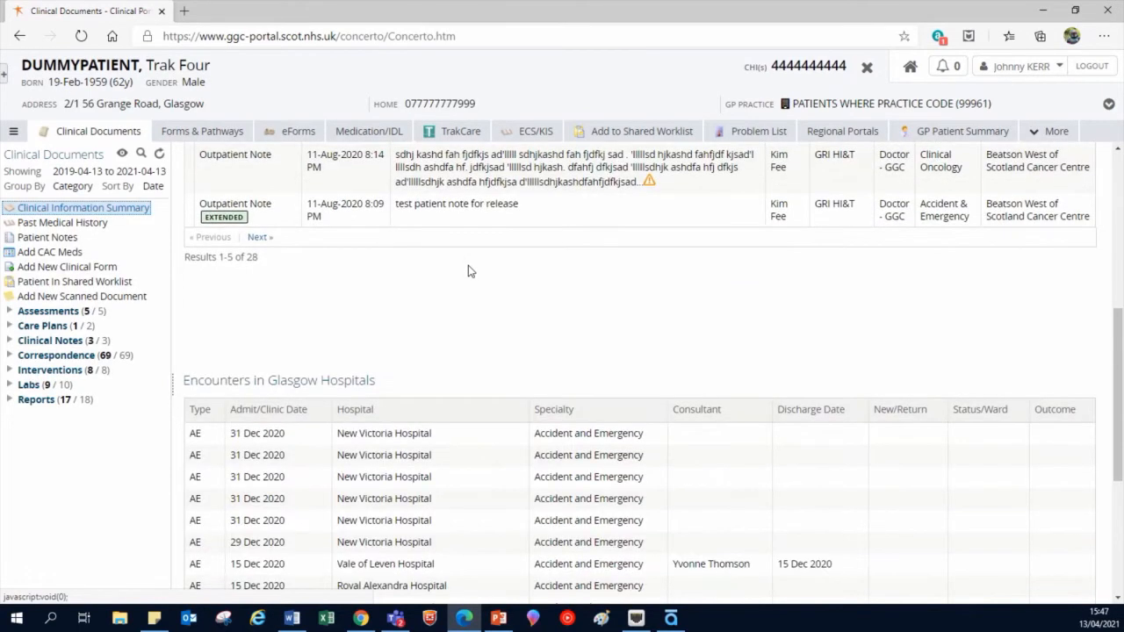
scroll(468, 271, down, 1)
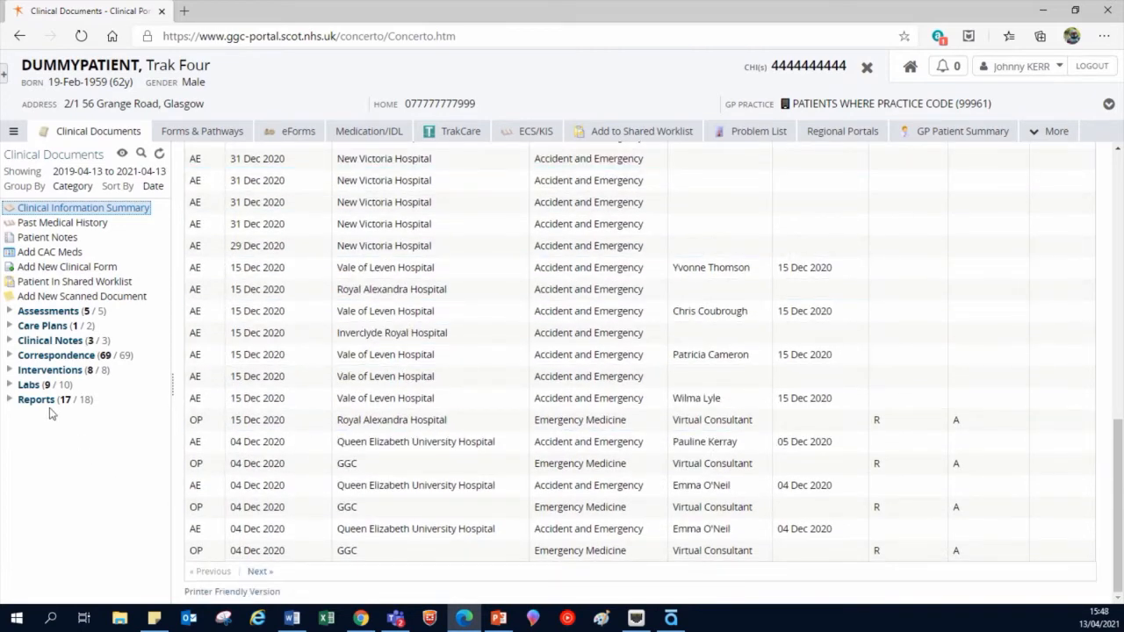
Open the Full Blood Count under Labs > Haematology, widening the document tree.
click(30, 387)
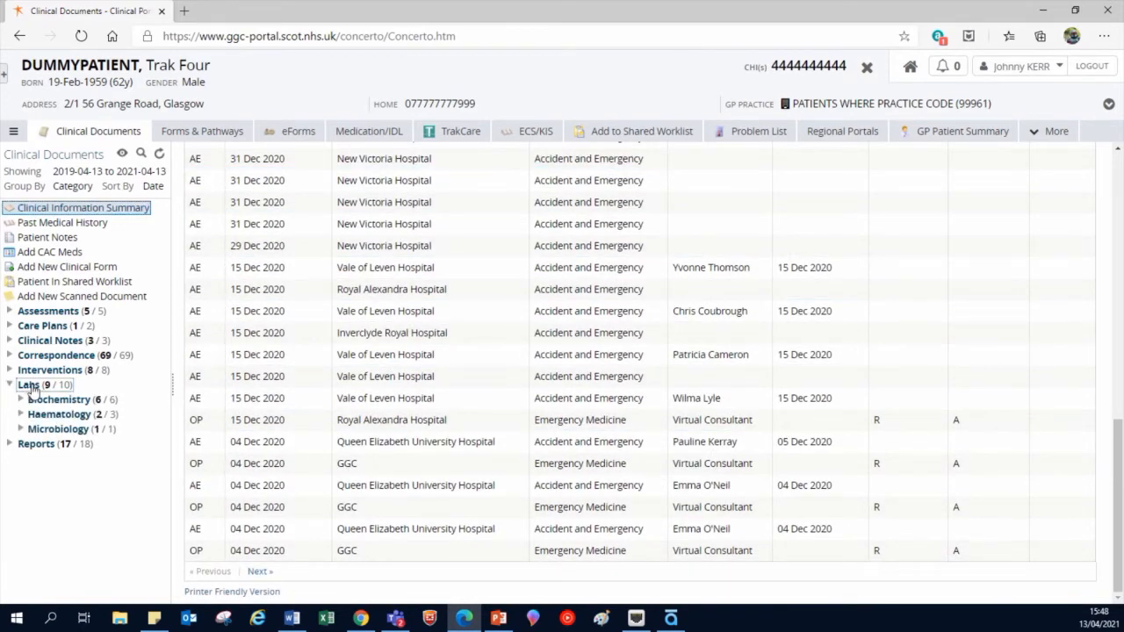
click(63, 416)
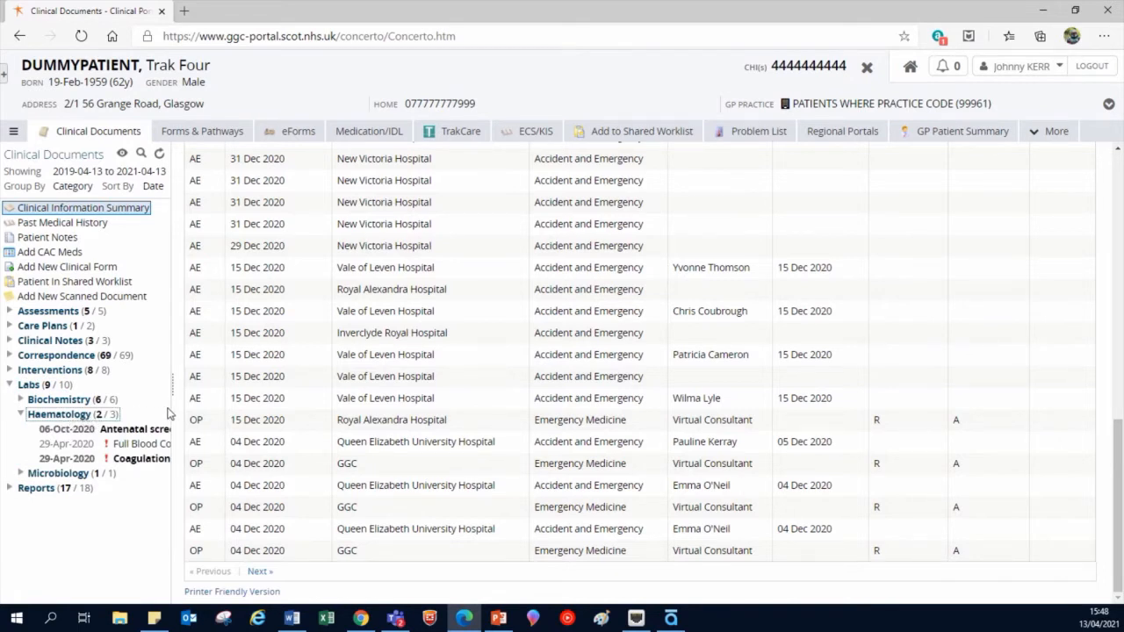
drag(170, 406, 238, 406)
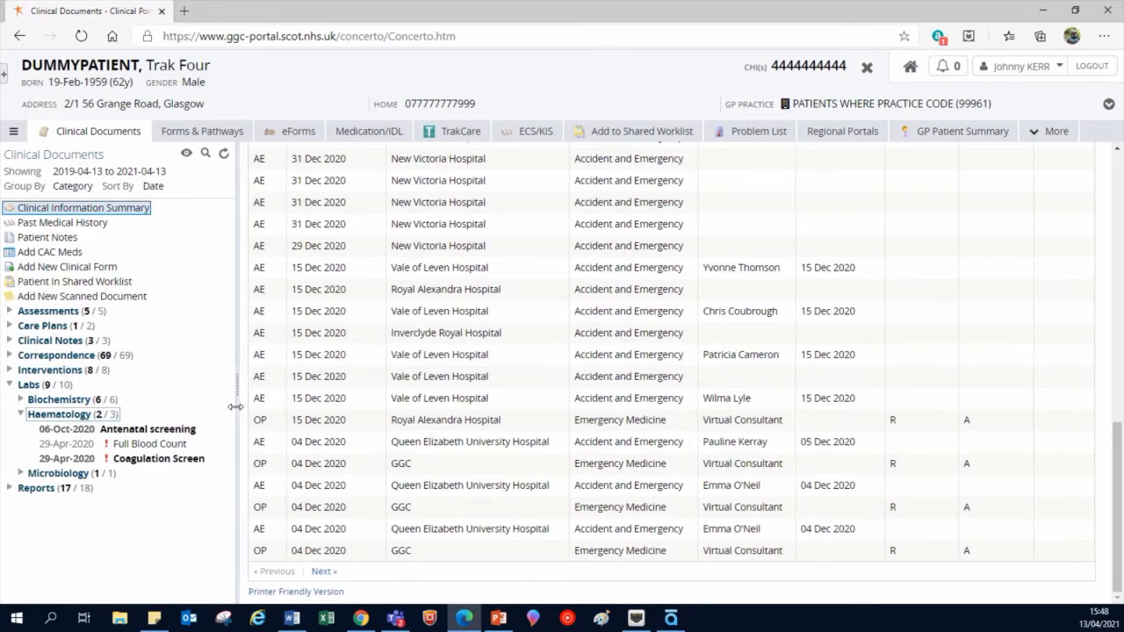
click(163, 446)
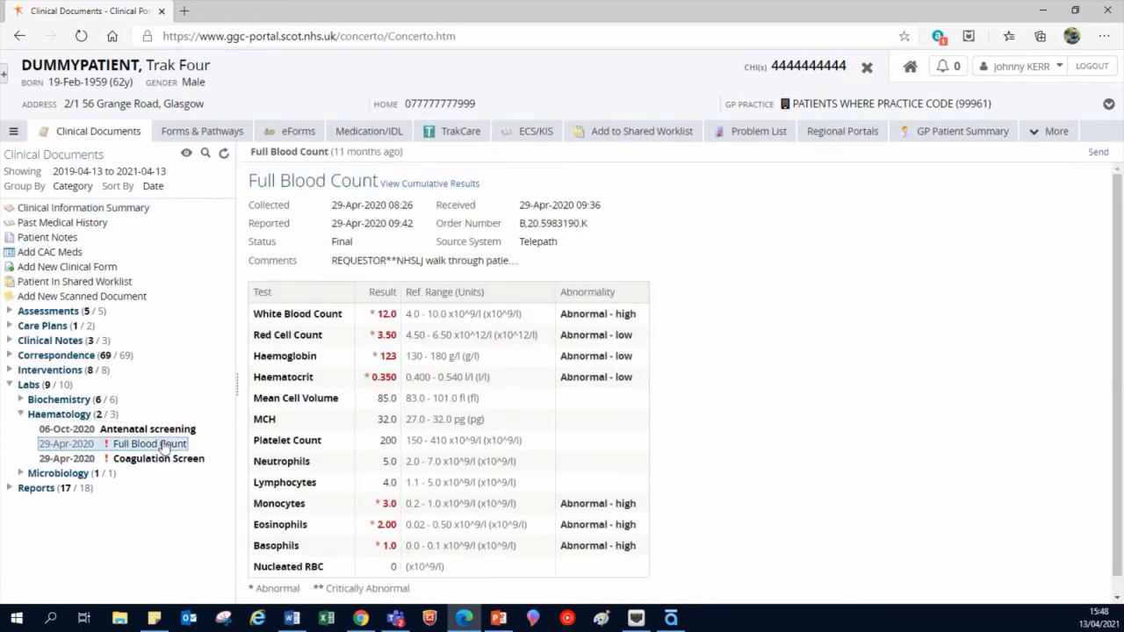
Open the XR Chest report under Reports > Radiology, then close the patient's record.
click(50, 499)
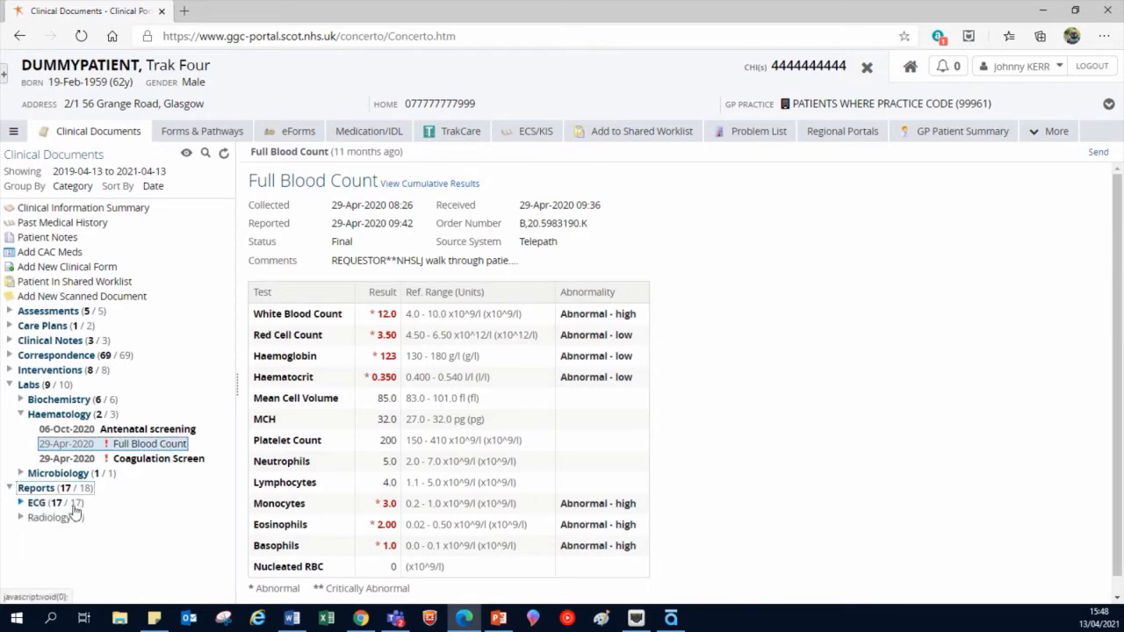
click(60, 520)
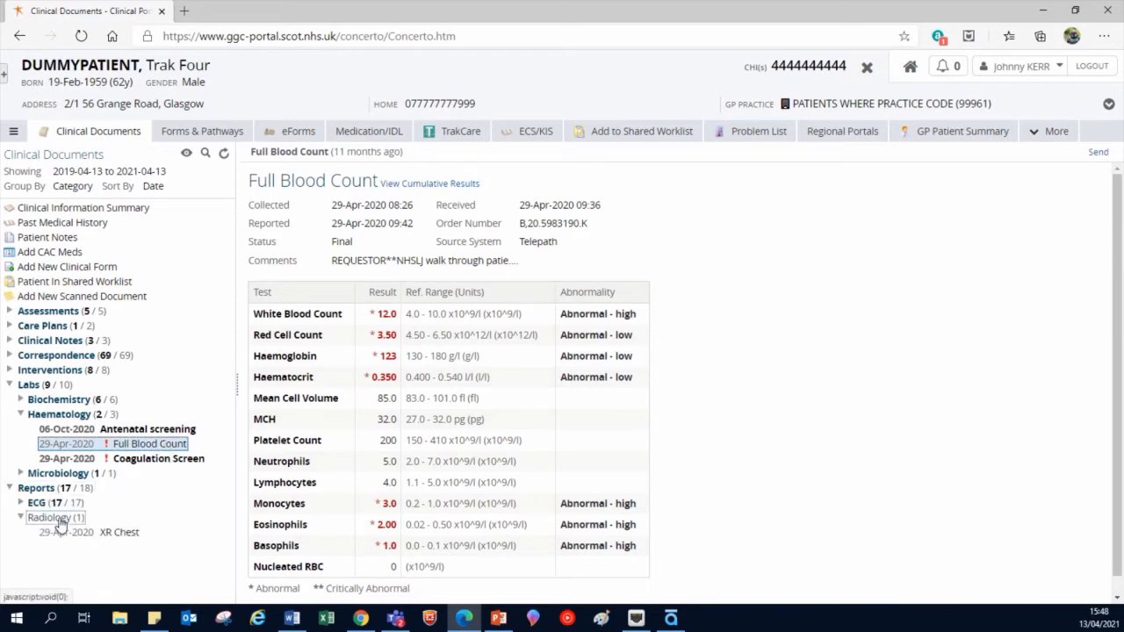
click(123, 533)
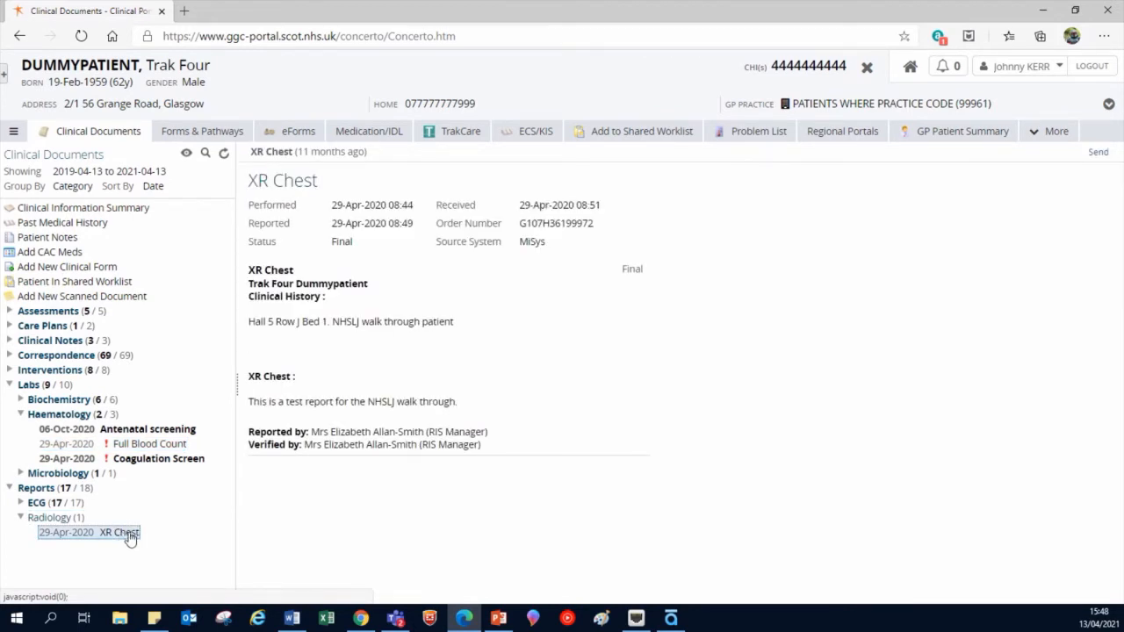
click(866, 71)
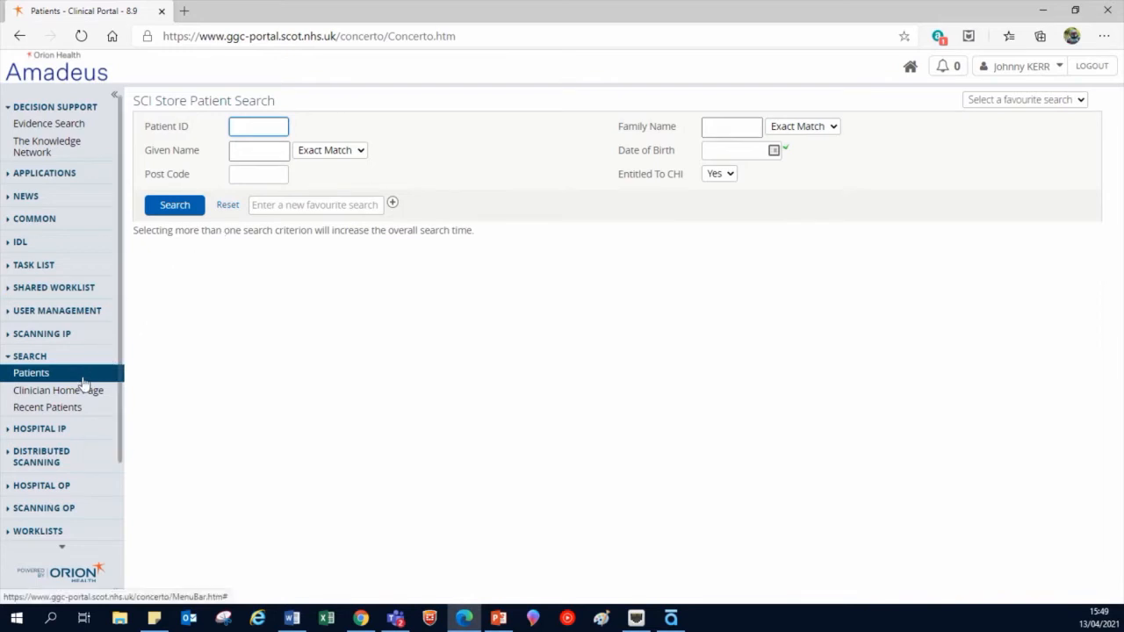
Open the second recent test patient, view the 07-Oct-2020 FetusID: 1 biochemistry result, then close.
click(66, 409)
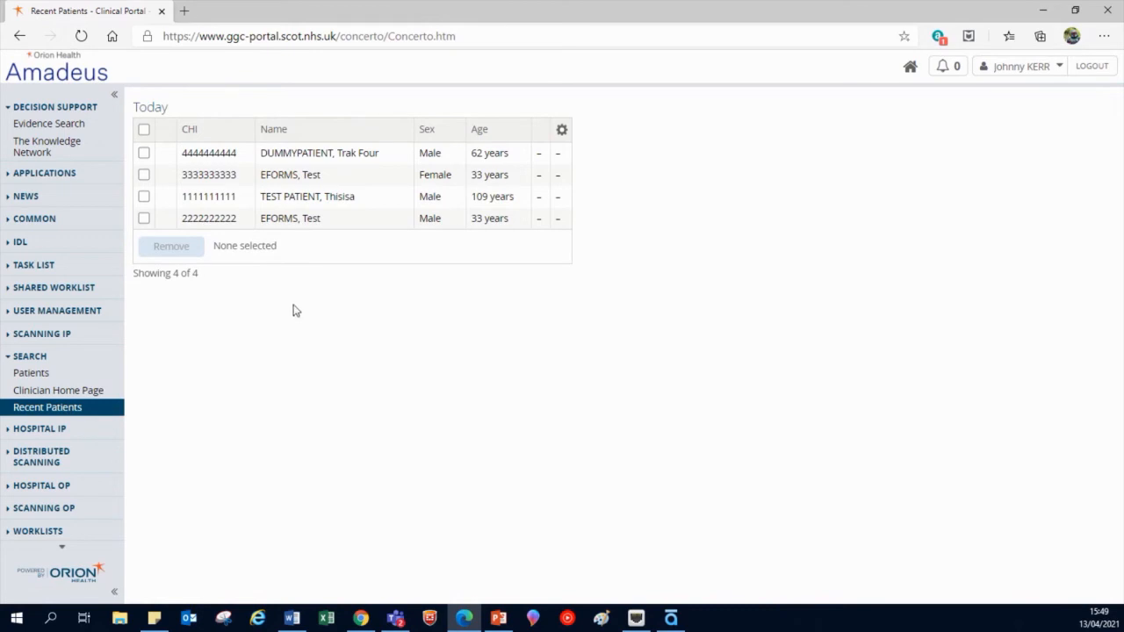
click(292, 219)
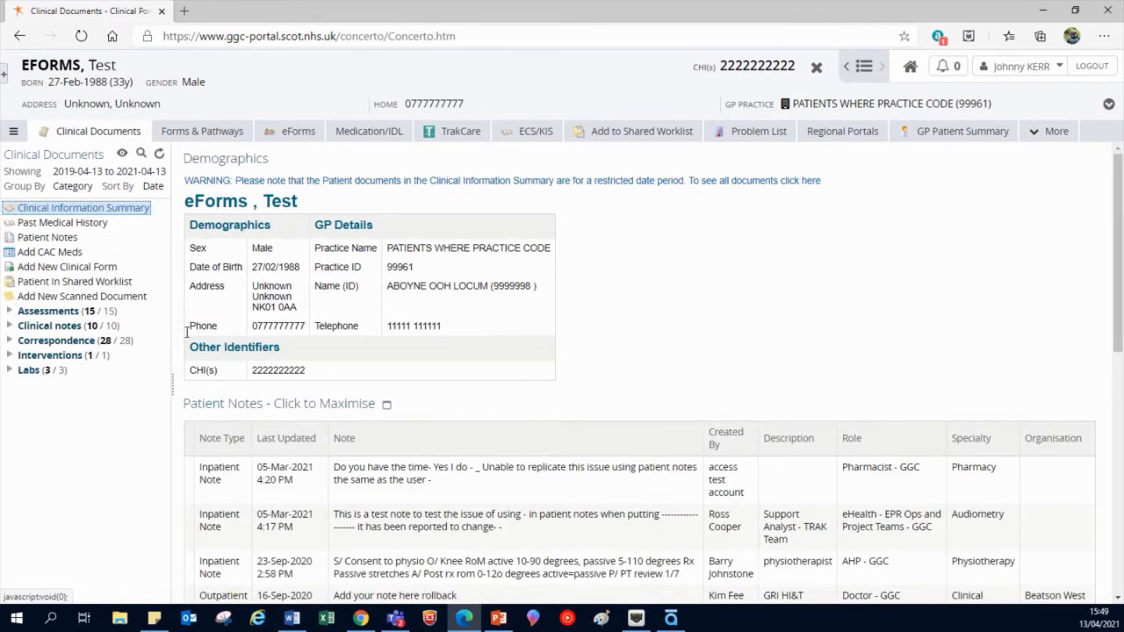
click(37, 373)
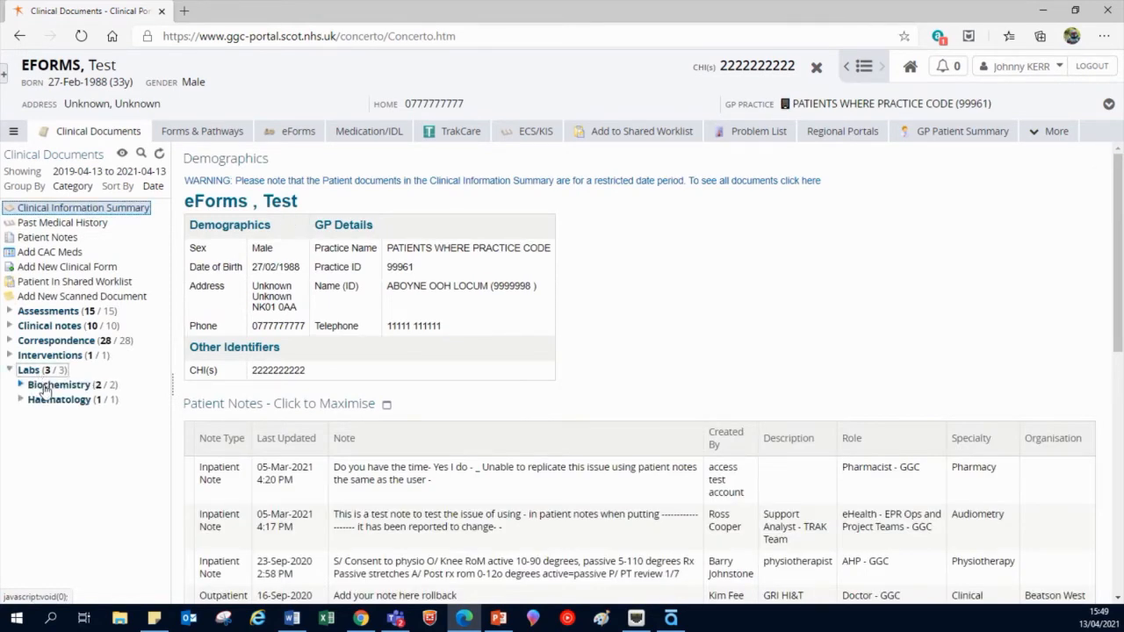
click(44, 387)
click(71, 401)
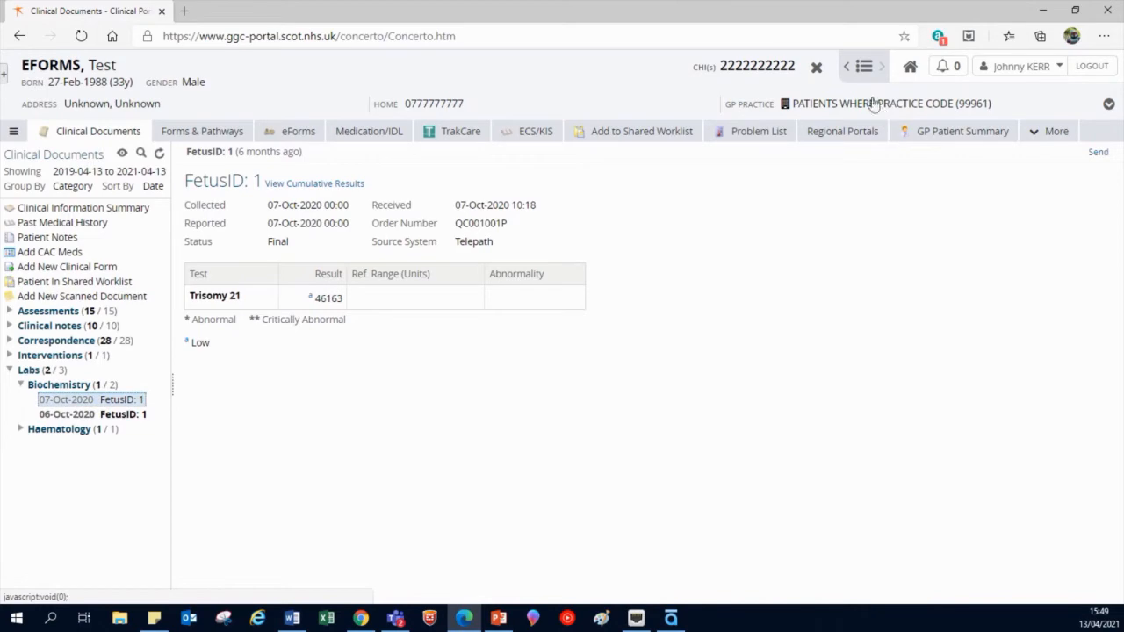
click(816, 69)
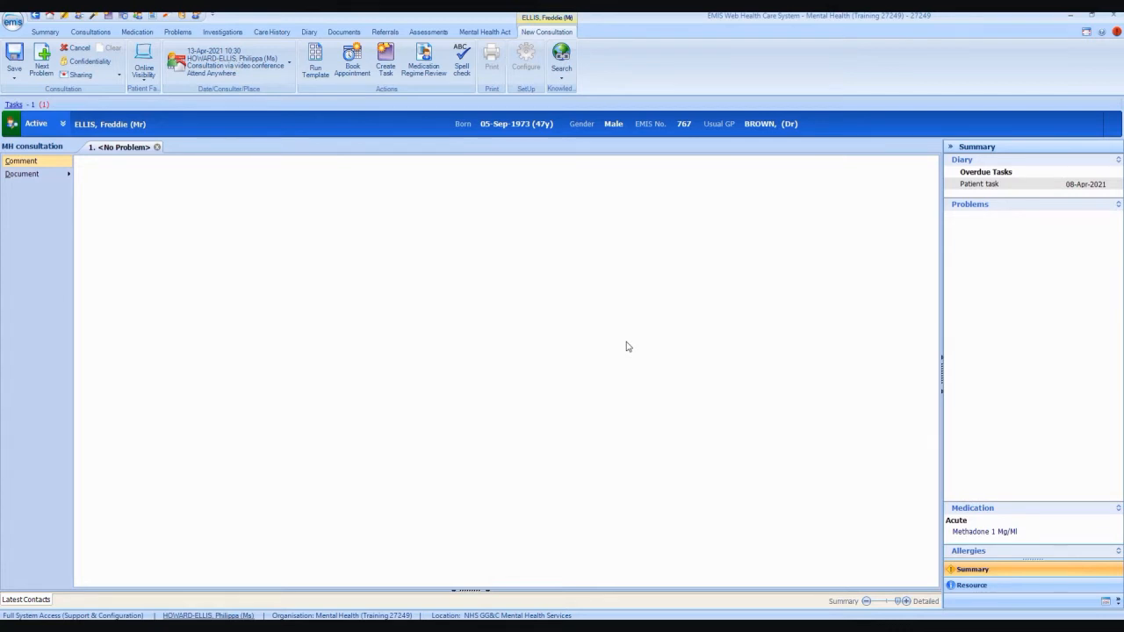
Search the Template Picker for sbar and load SBAR V4 into the consultation.
click(317, 55)
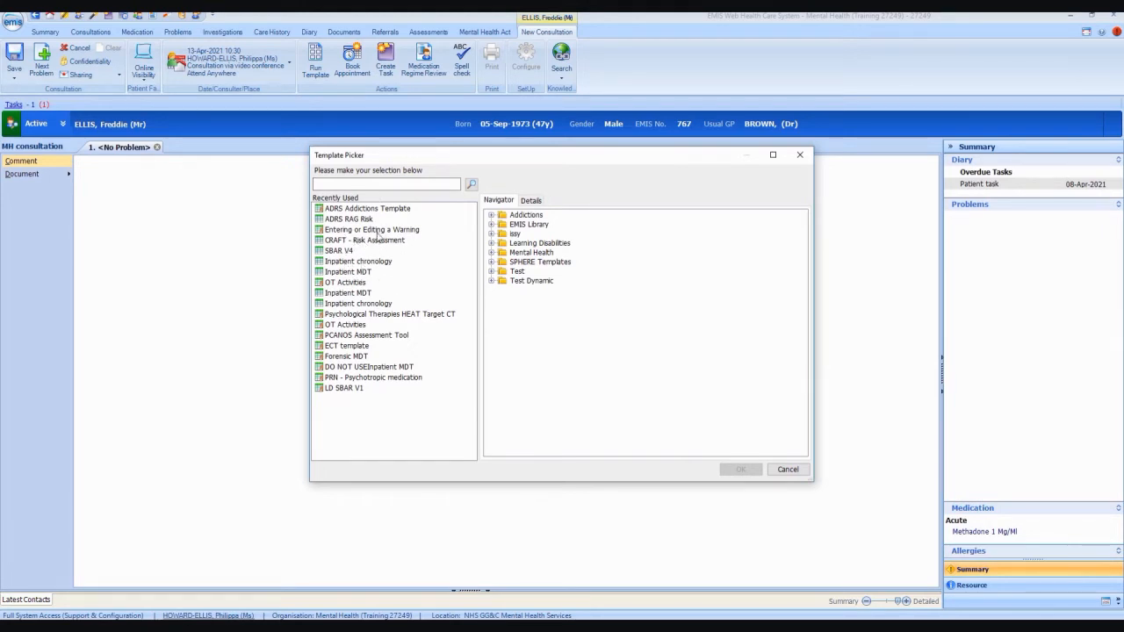
click(377, 183)
text(i)
click(472, 184)
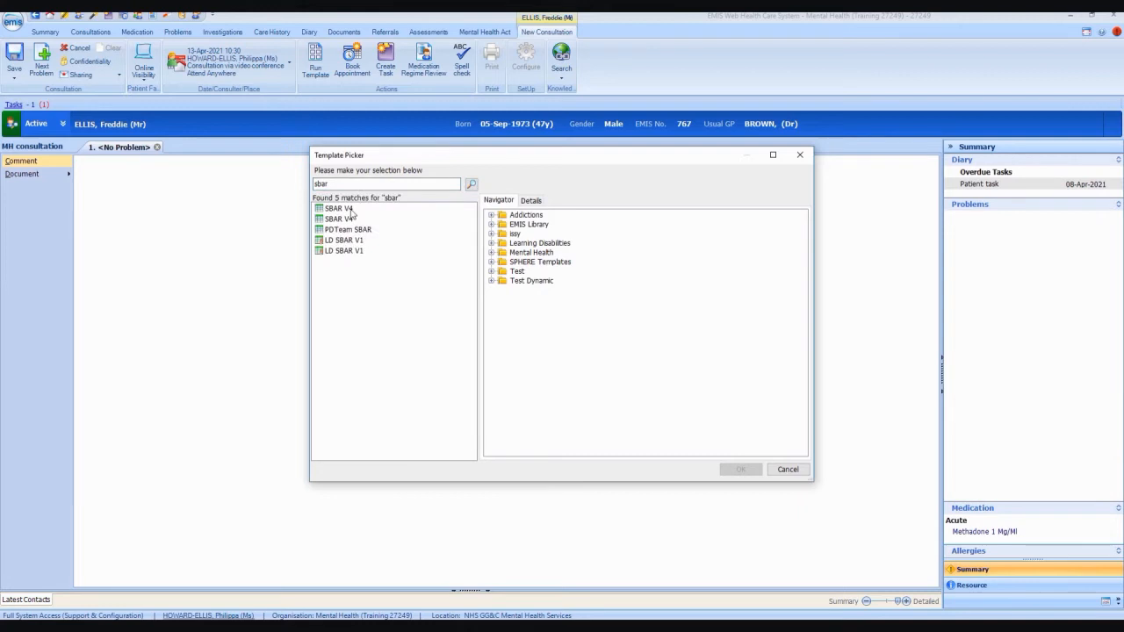
click(350, 209)
double_click(350, 210)
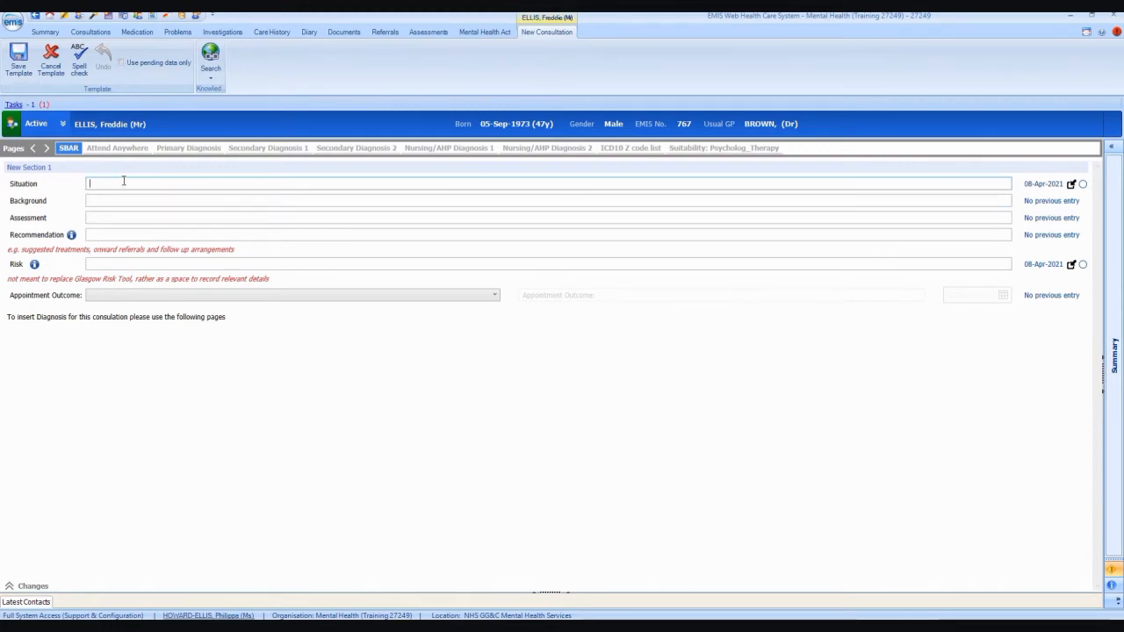
Start an entry in the SBAR V4 Situation field and mark the Situation item to show its history.
key(Return)
key(Return)
key(Return)
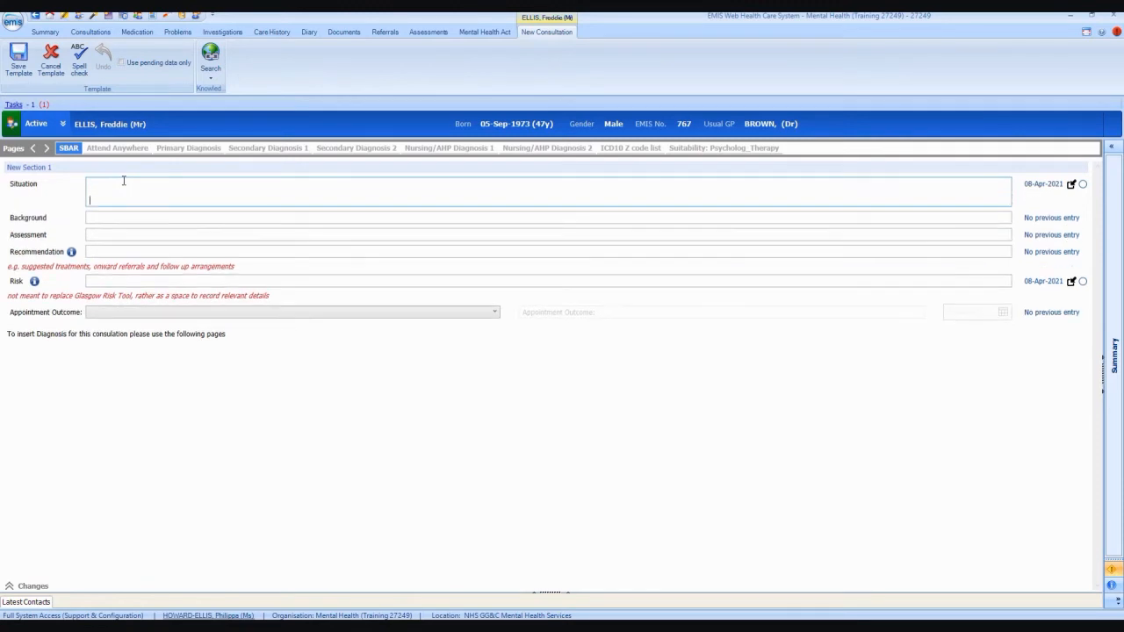
key(BackSpace)
key(BackSpace)
key(BackSpace)
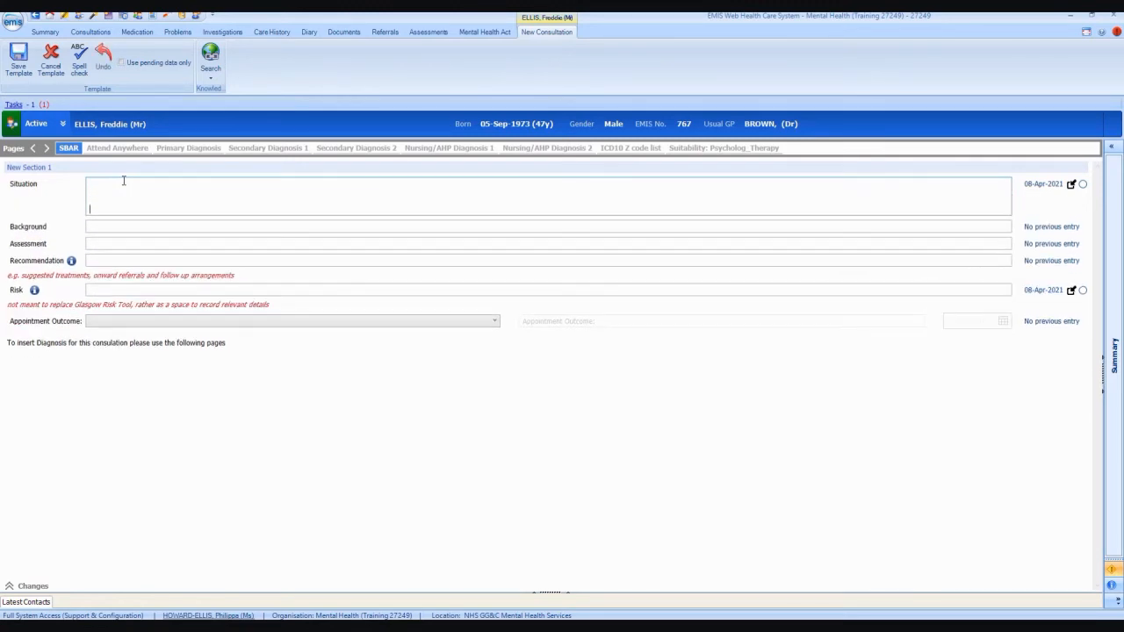
click(128, 185)
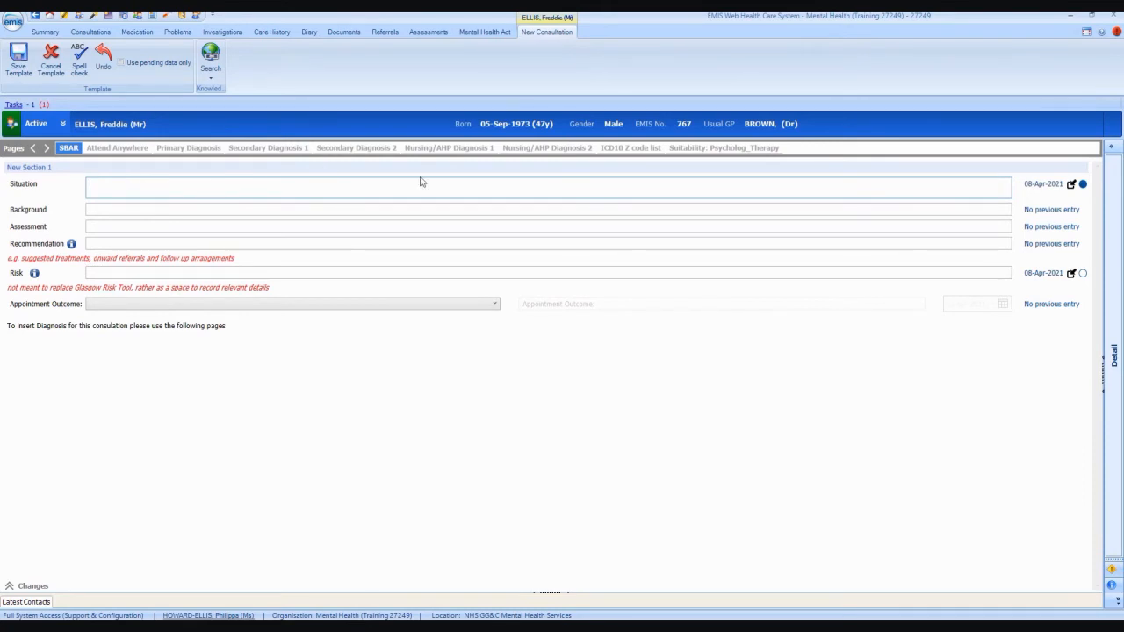
mouse_move(1069, 185)
click(1083, 184)
Reapply the 08-Apr-2021 Situation entry, append 'he needs.....', and enter 'this is the background' as Background.
click(1083, 186)
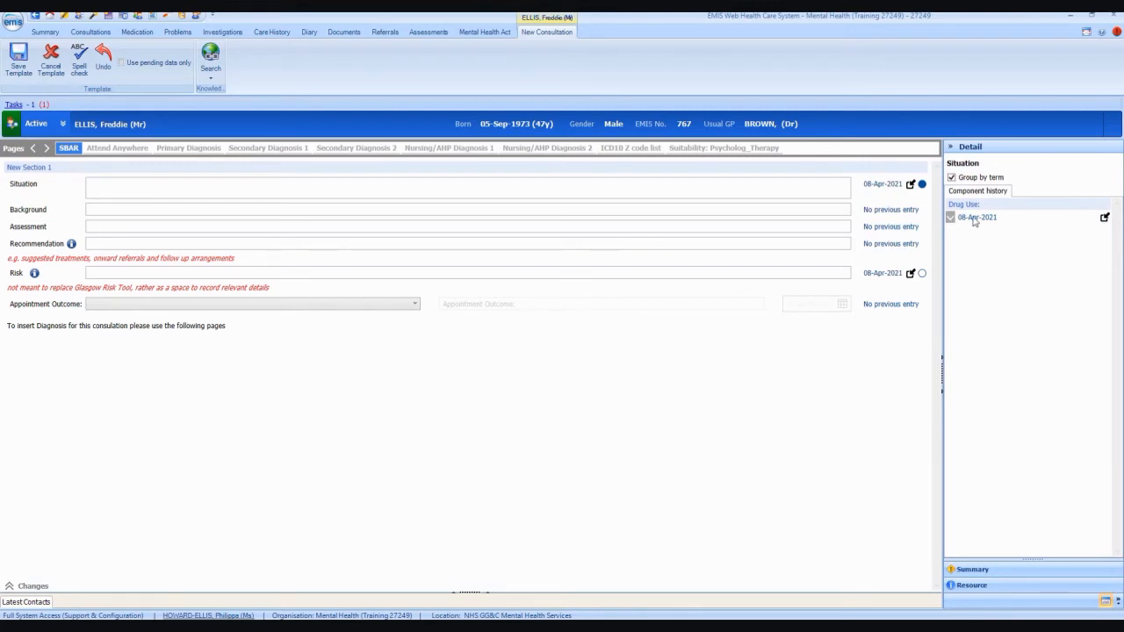
click(951, 224)
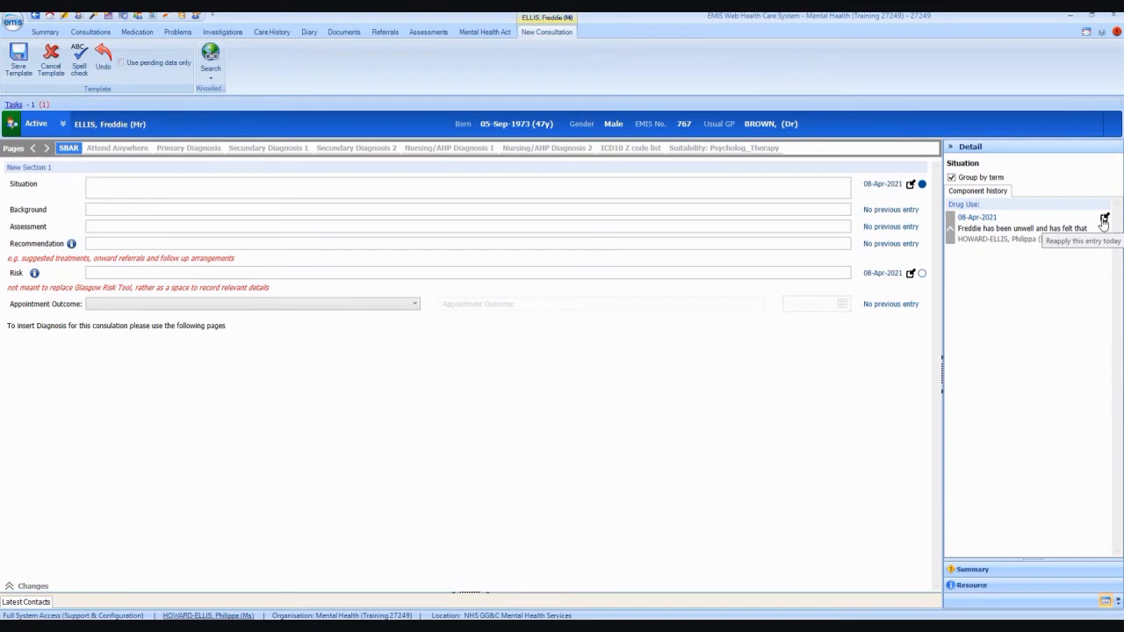
click(1104, 220)
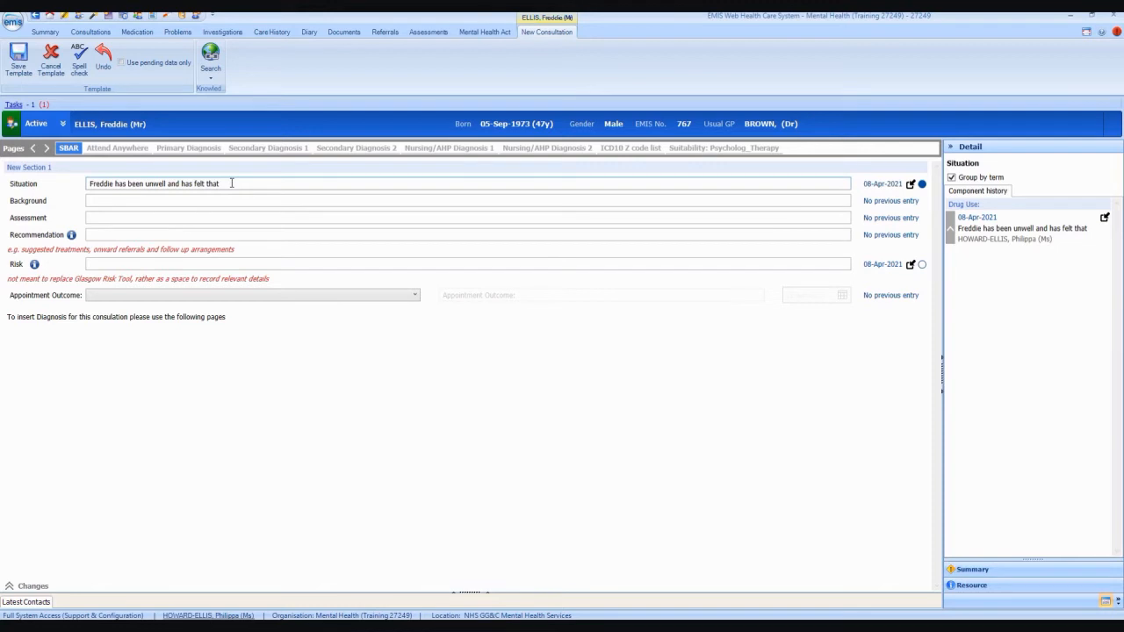
text(he needs.....)
click(222, 200)
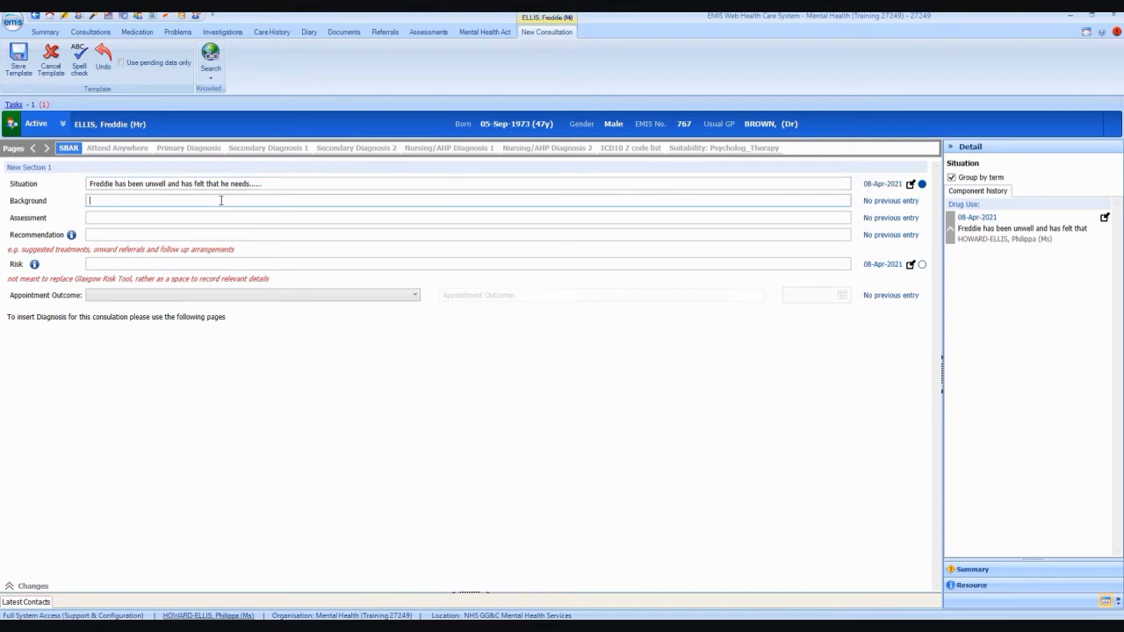
text(this is the background)
Tick 'Confirmed patients identity' and 'Patient has consented to video consultation' on the Attend Anywhere checklist.
click(118, 148)
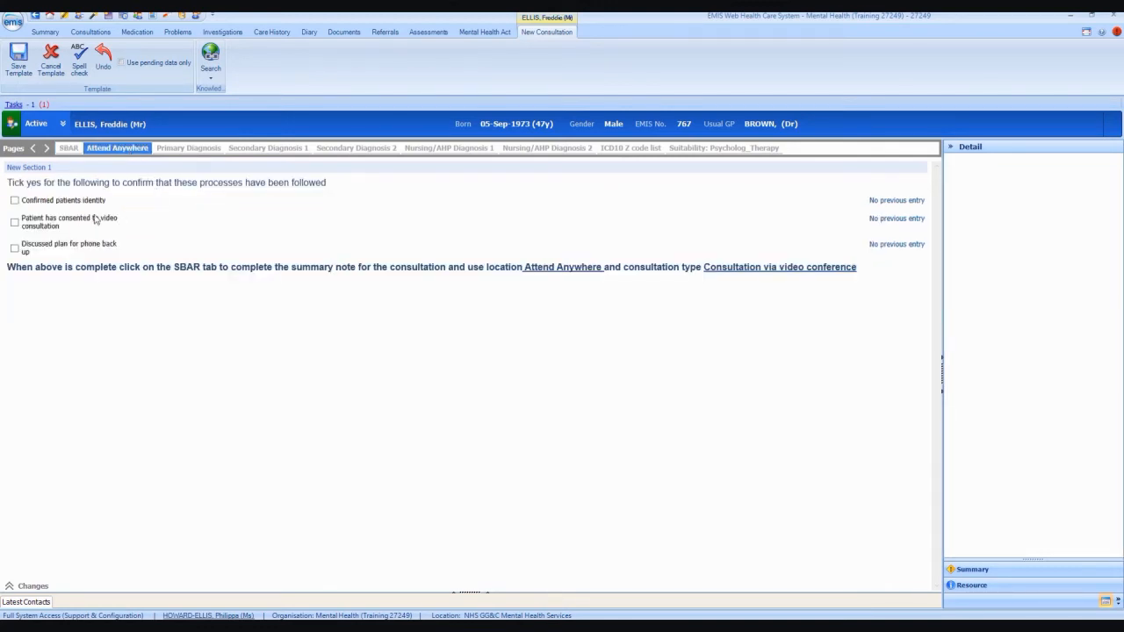
click(14, 201)
click(14, 222)
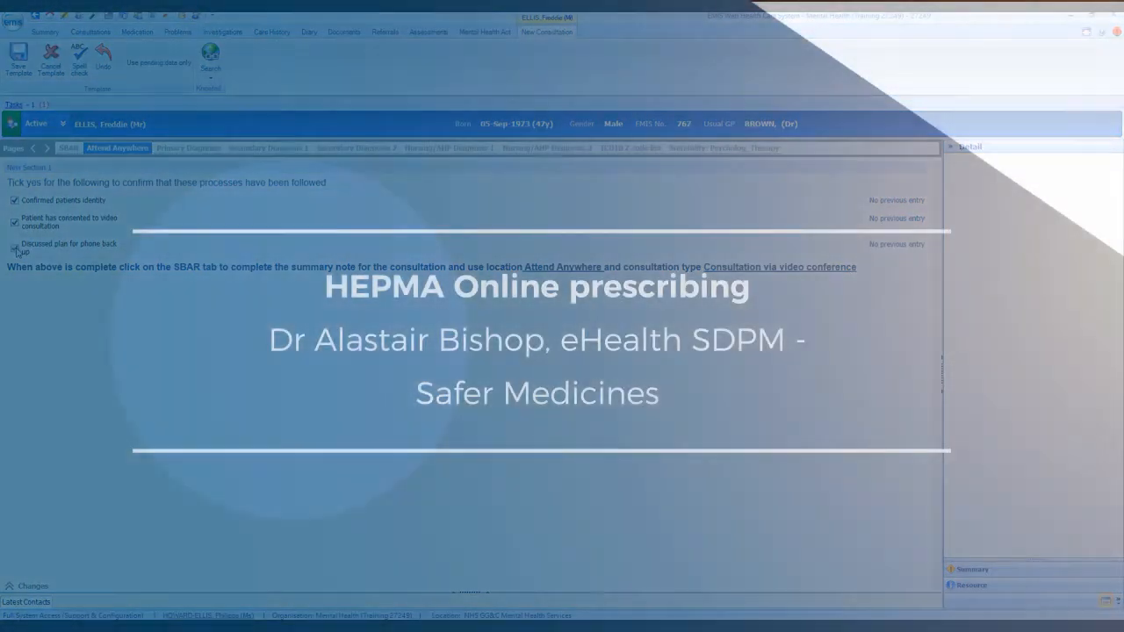
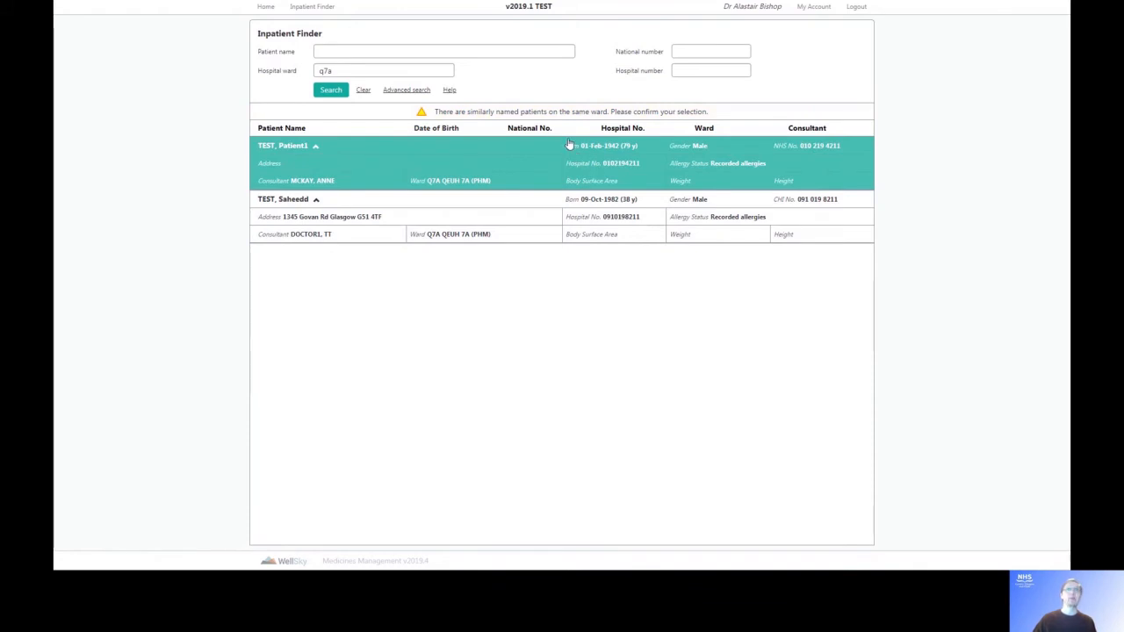
Open TEST, Patient1's inpatient prescriptions and search for ibuprofen as a new drug.
click(584, 153)
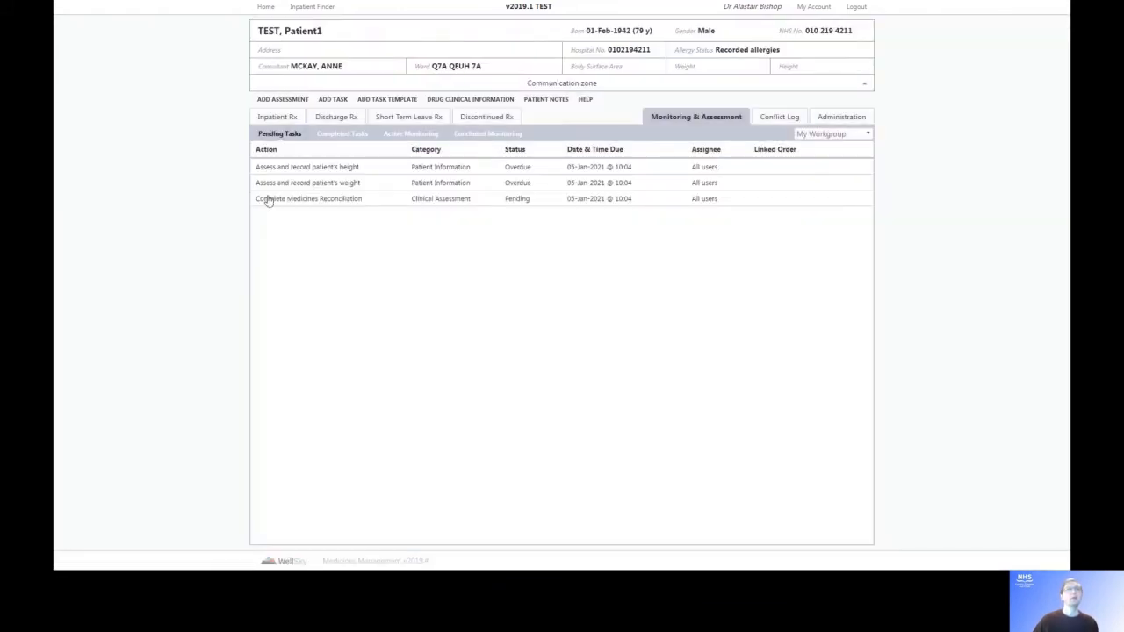
click(264, 118)
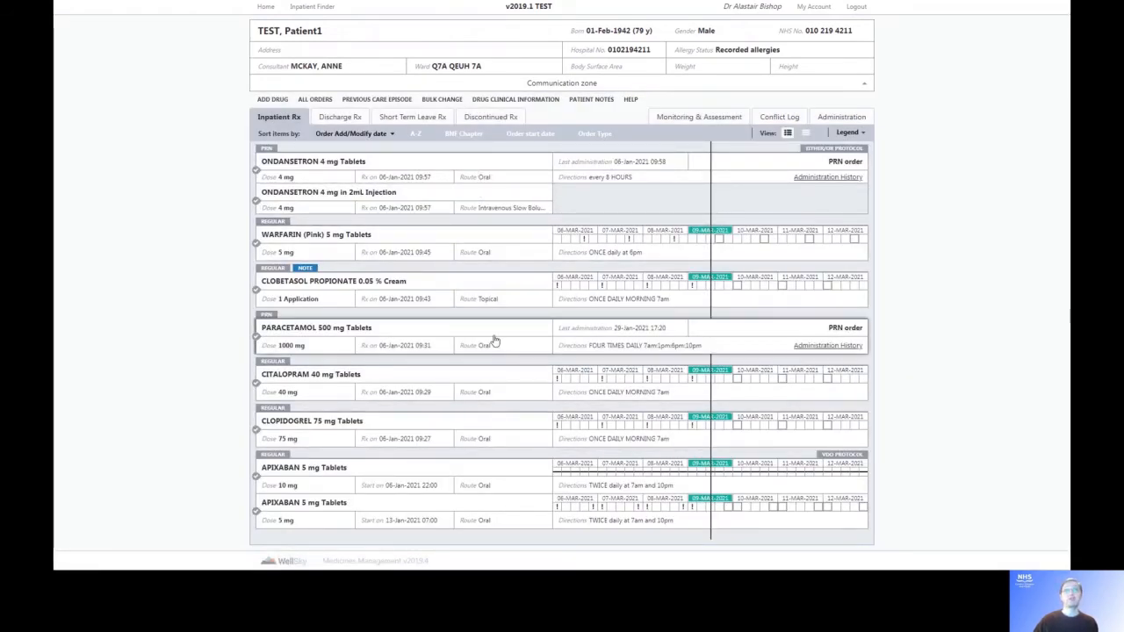
click(272, 99)
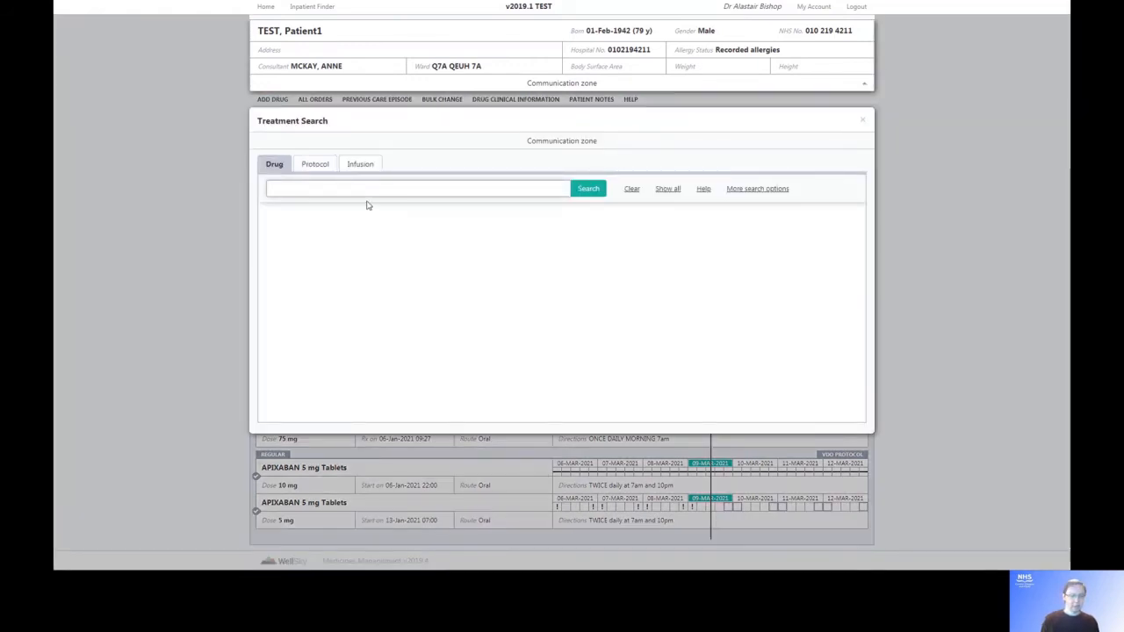
text(ibuprofen)
key(Return)
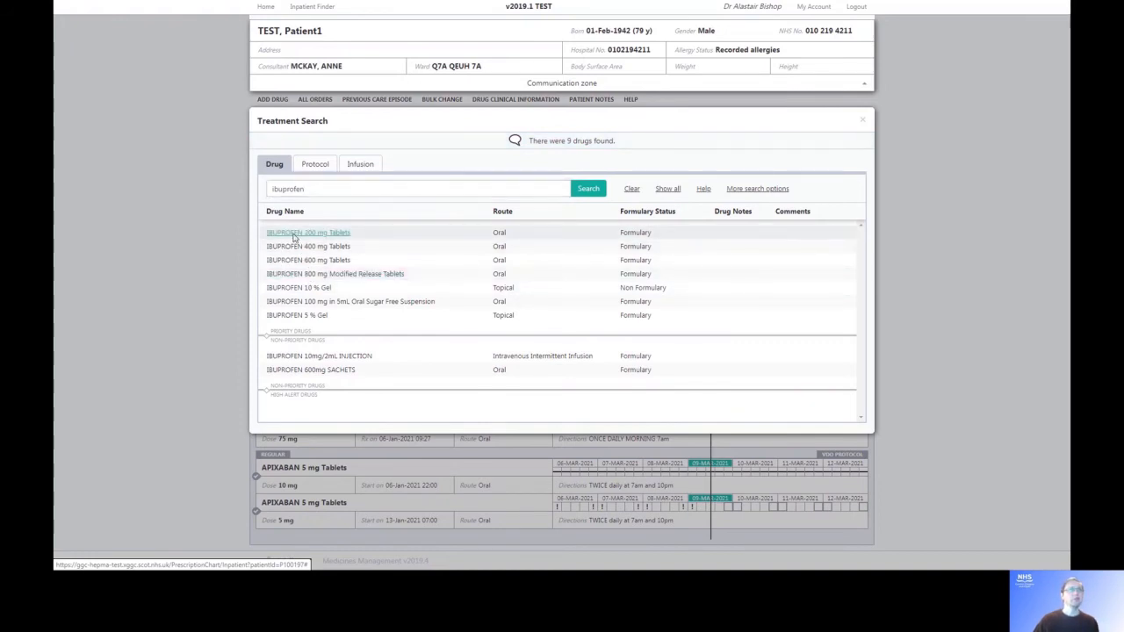
Choose IBUPROFEN 200 mg Tablets and justify all its conflicts as 'Benefit outweighs risk'.
click(307, 233)
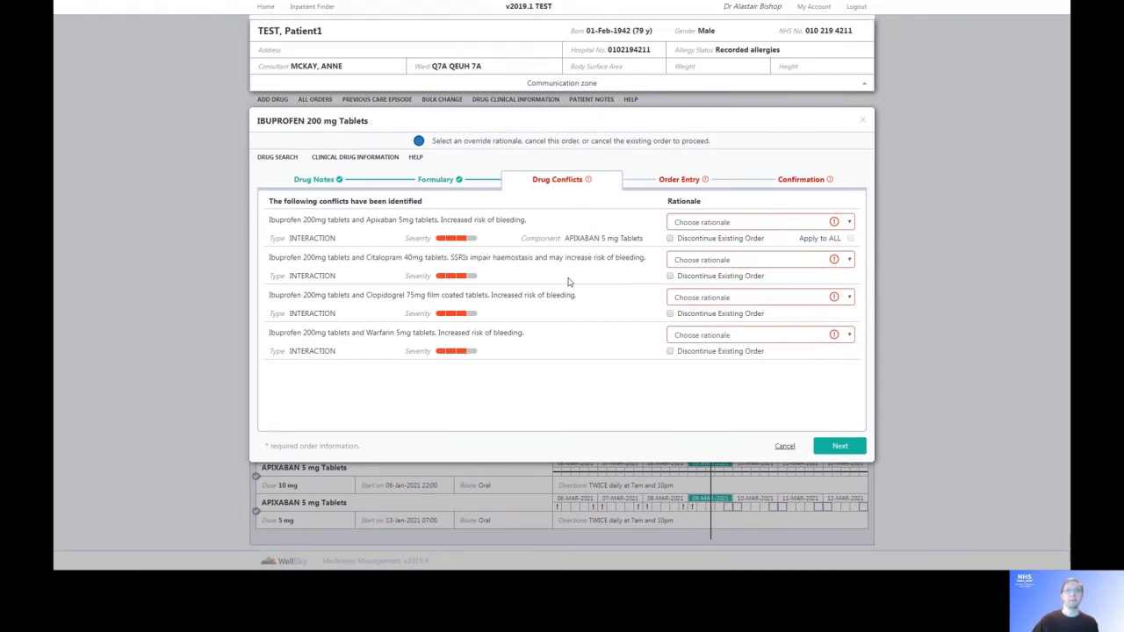
click(849, 224)
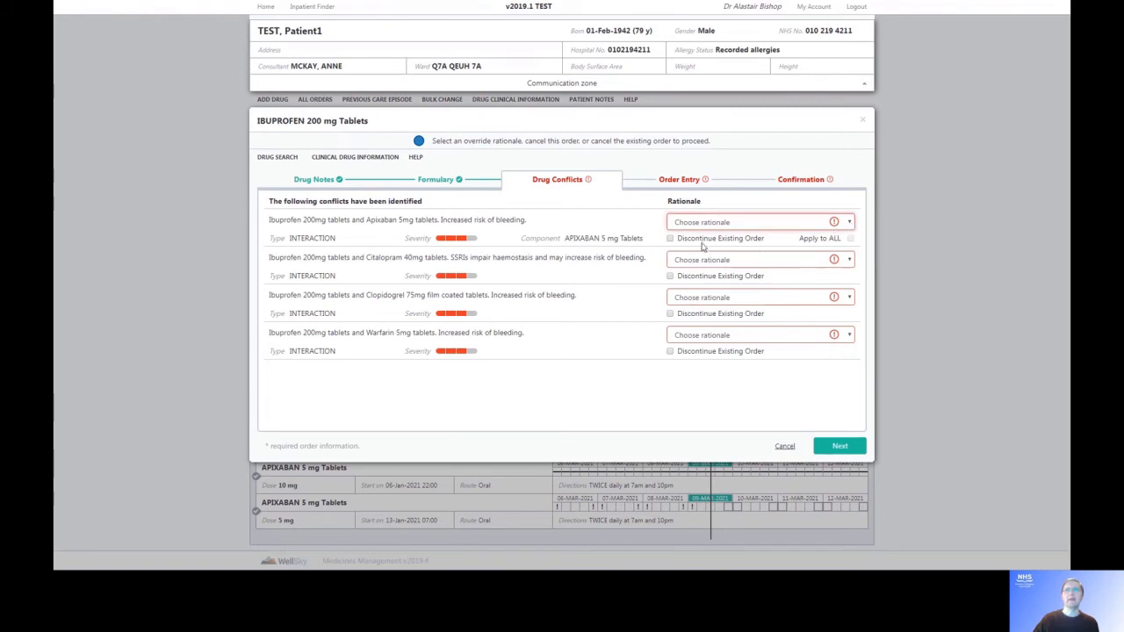
click(703, 247)
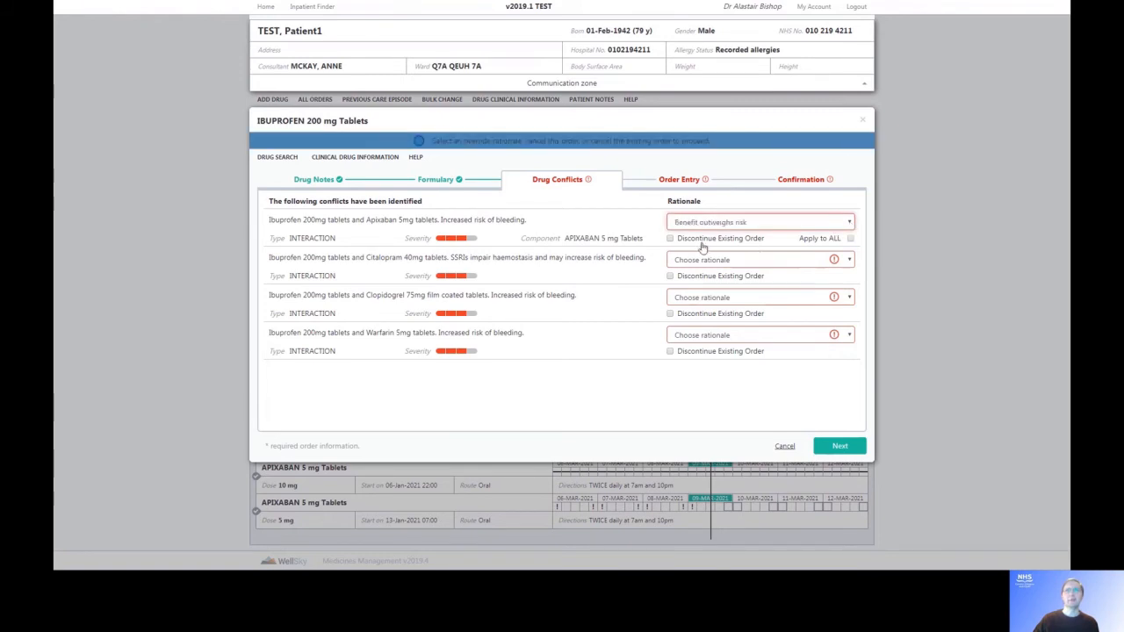
click(851, 238)
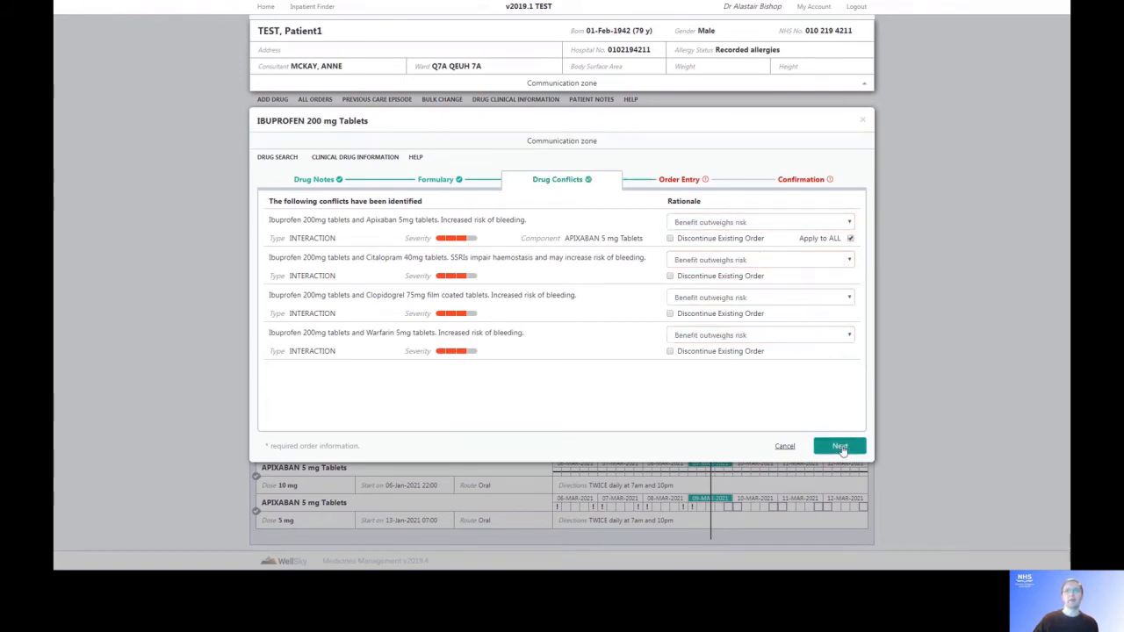
click(839, 447)
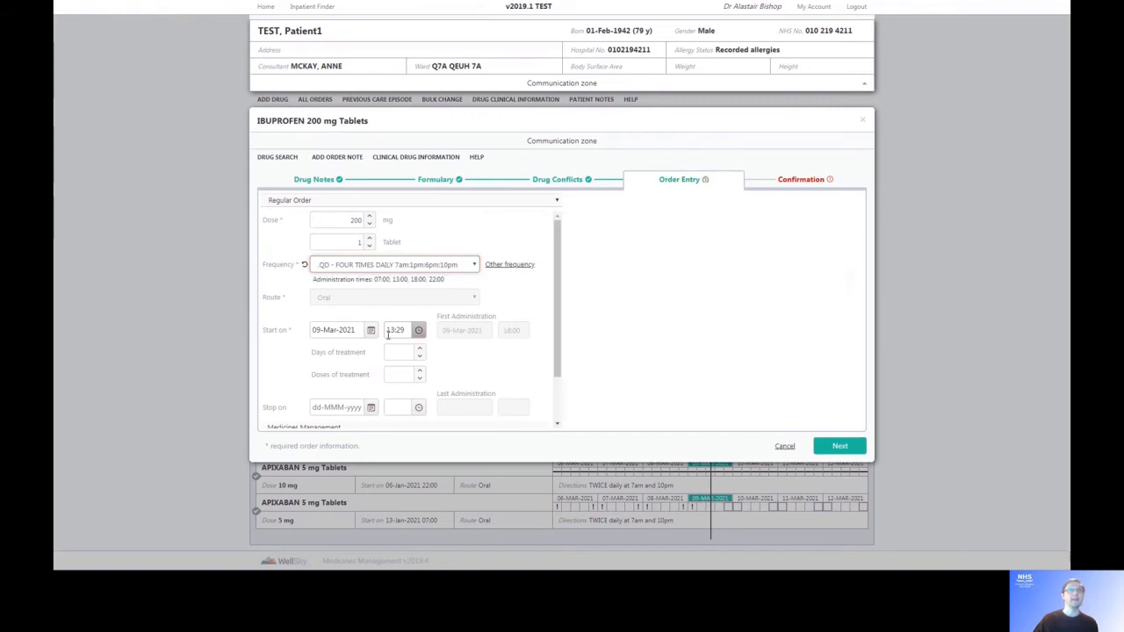
Confirm the ibuprofen 200 mg four-times-daily order and go back to the home page.
click(840, 446)
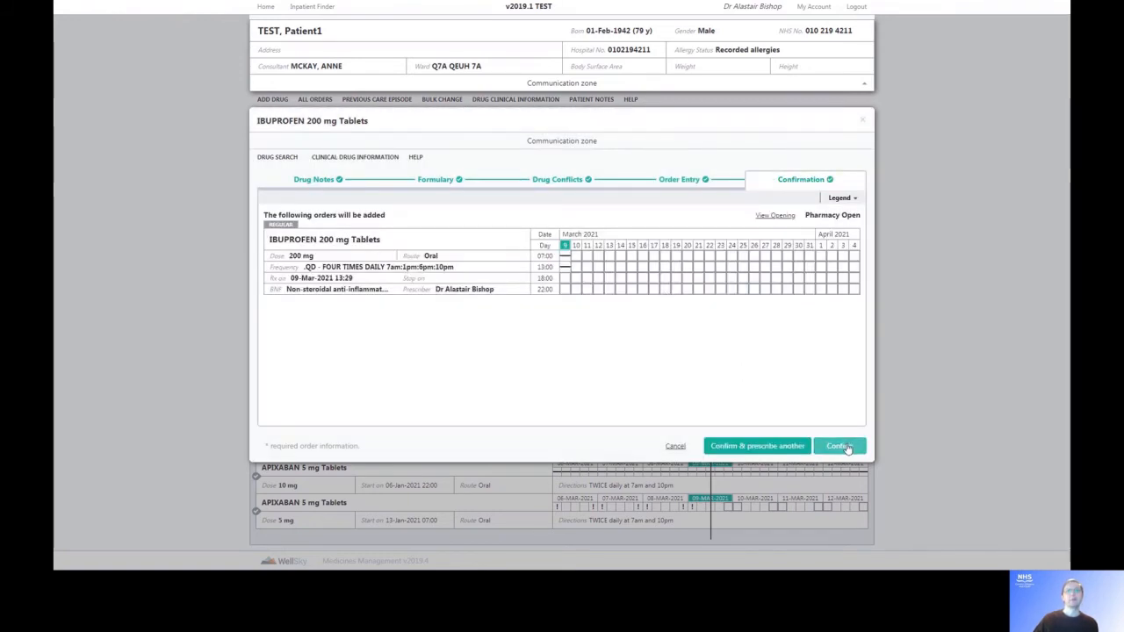
click(840, 446)
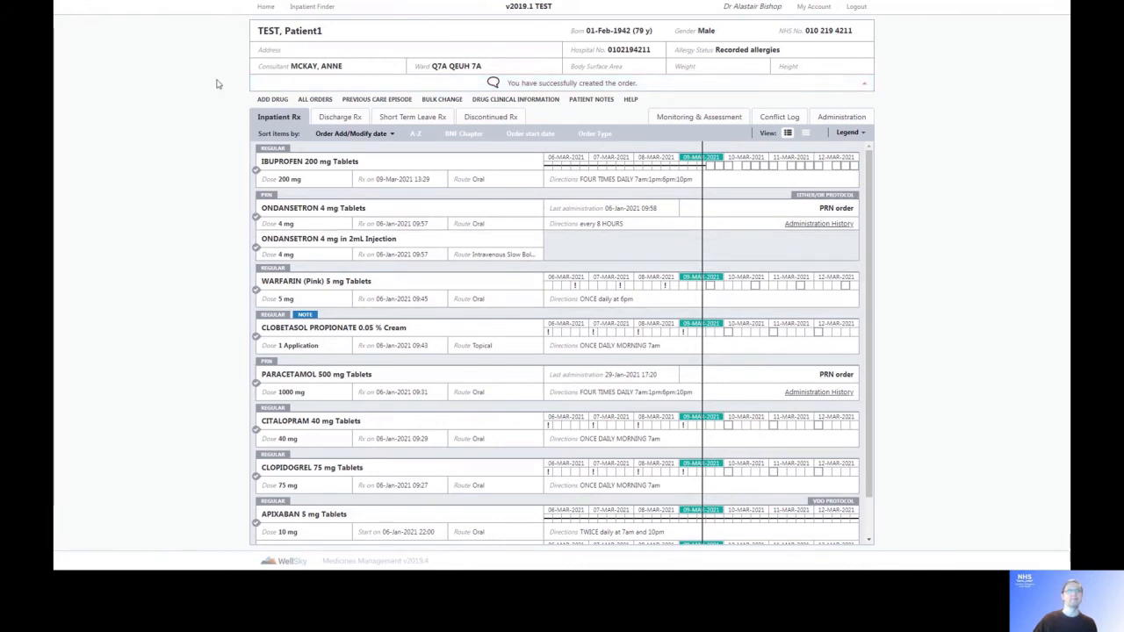
click(263, 8)
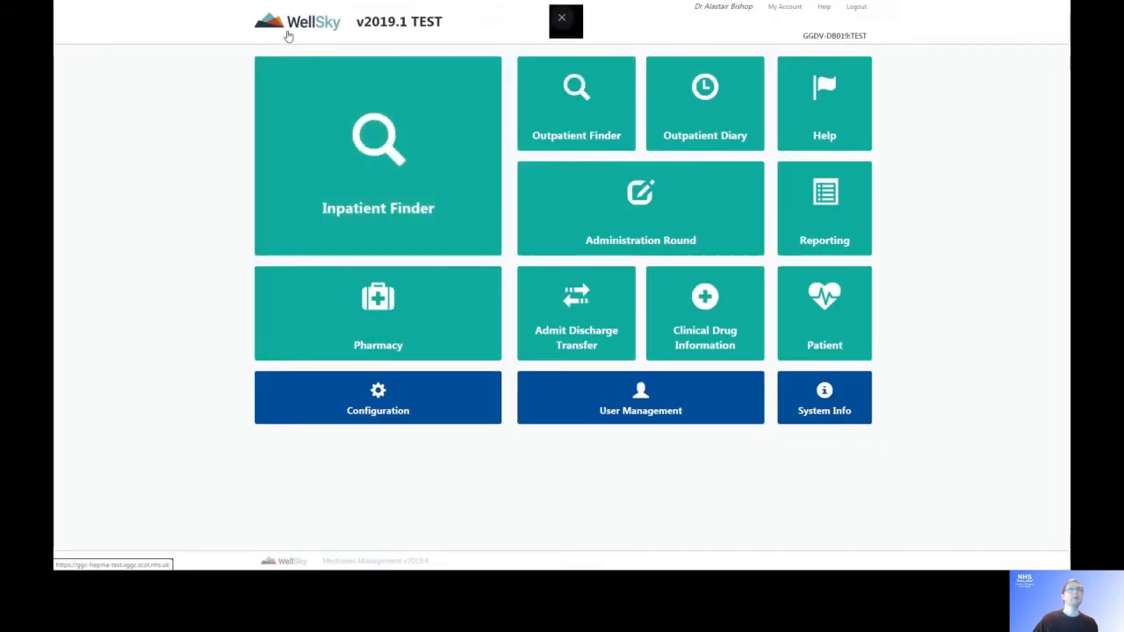
Open the ward Q7A administration round for the current charting period and select TEST, PATIENT1.
click(681, 210)
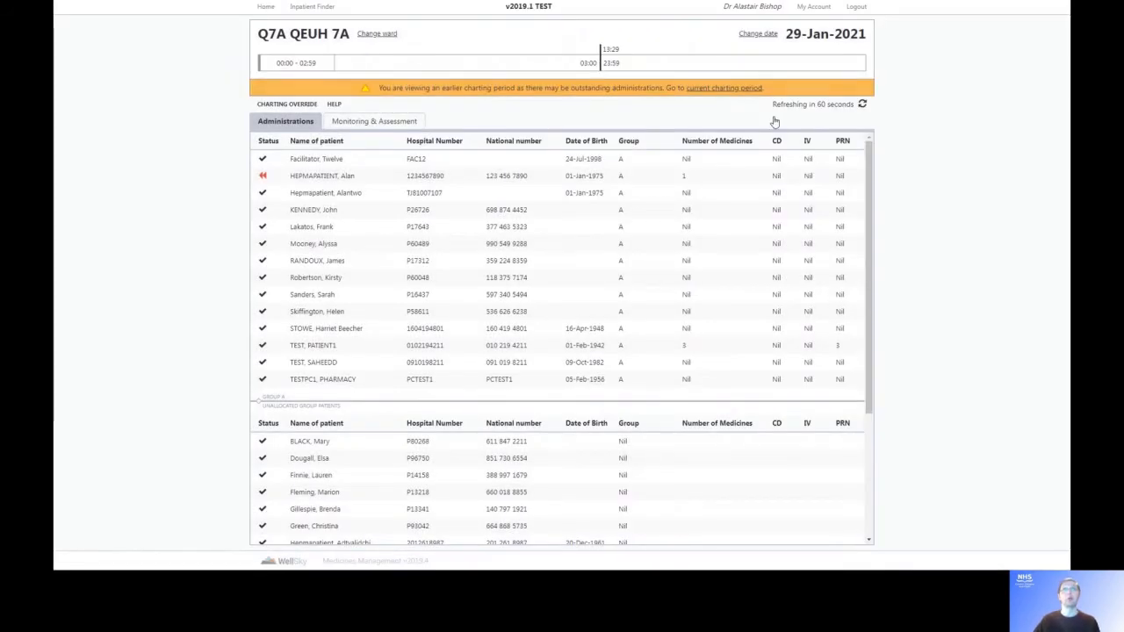
click(715, 87)
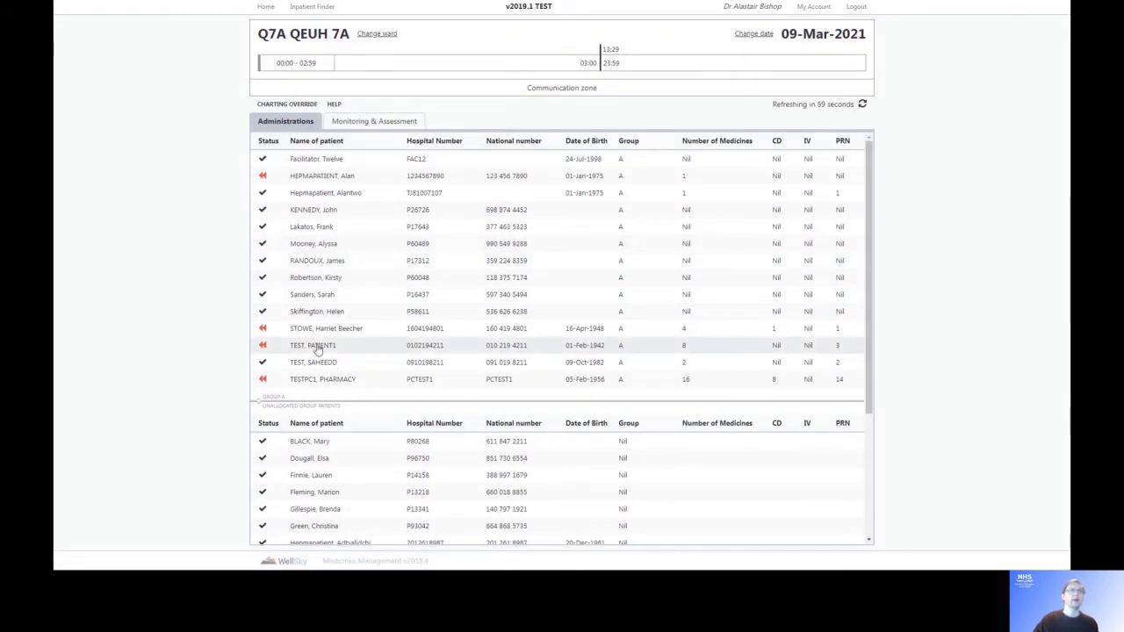
click(318, 349)
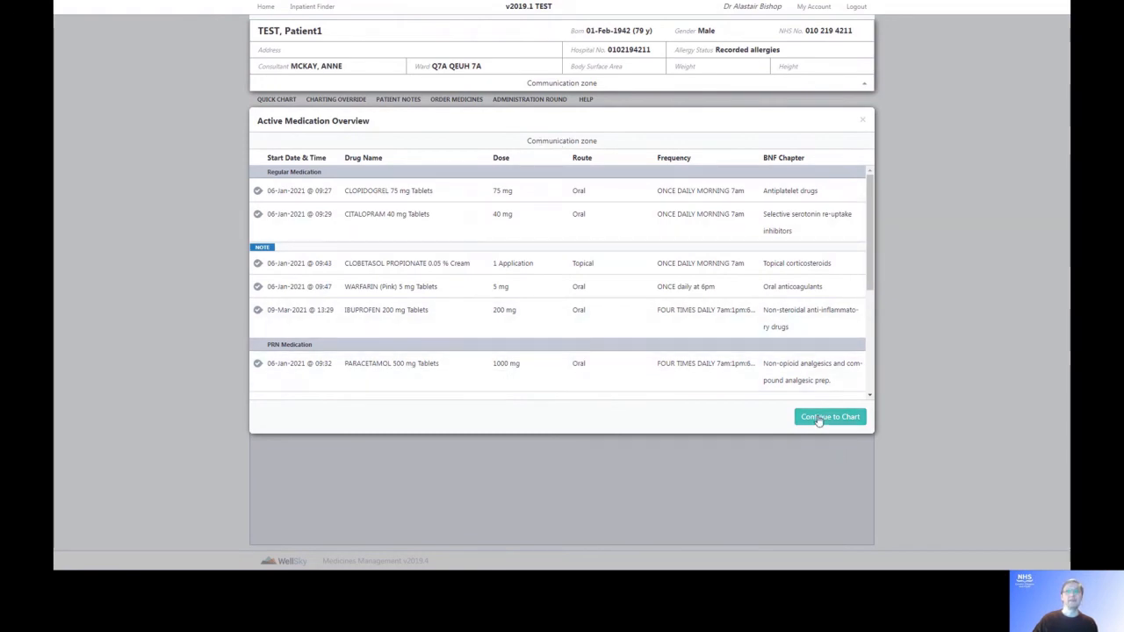
Continue to the patient's administration chart and open the Apixaban 5 mg dose record.
scroll(740, 289, down, 3)
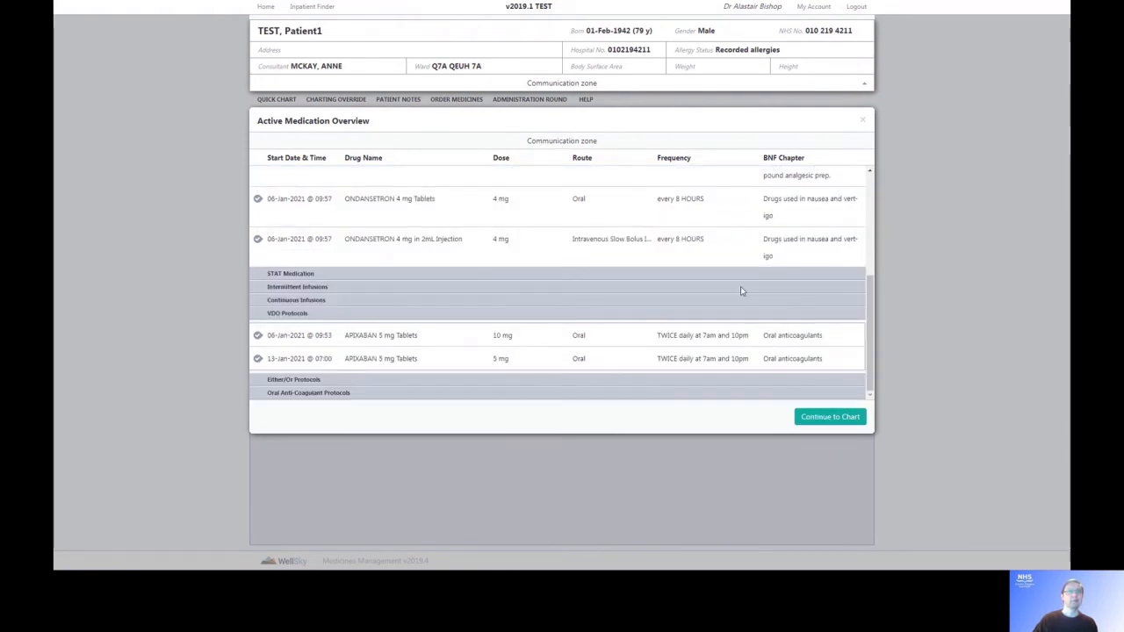
scroll(741, 289, up, 3)
click(826, 418)
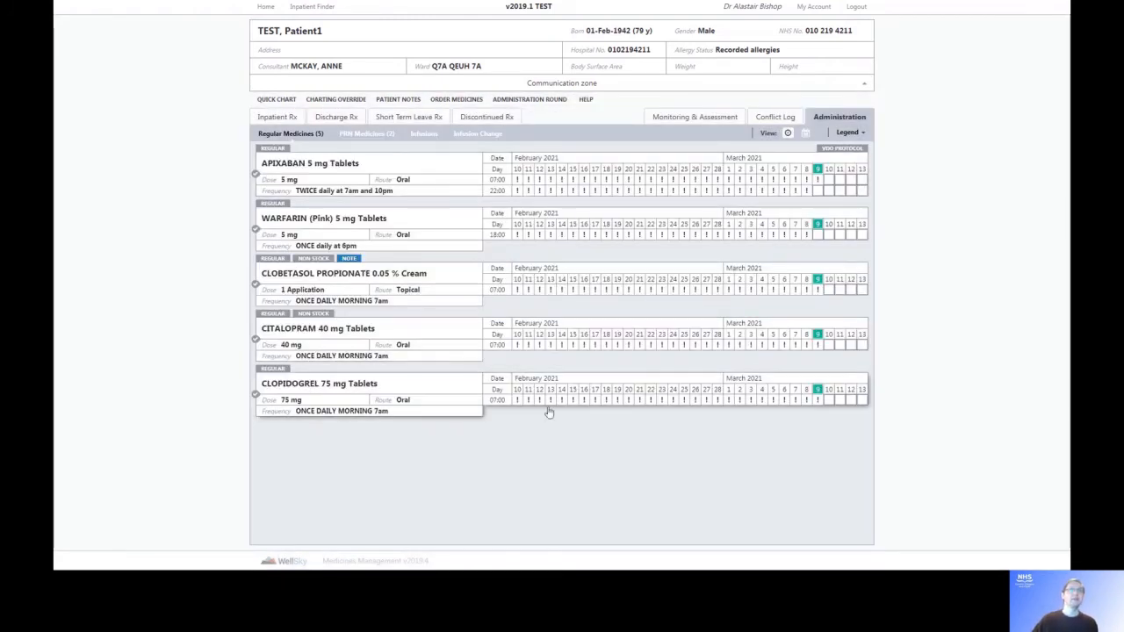
click(819, 193)
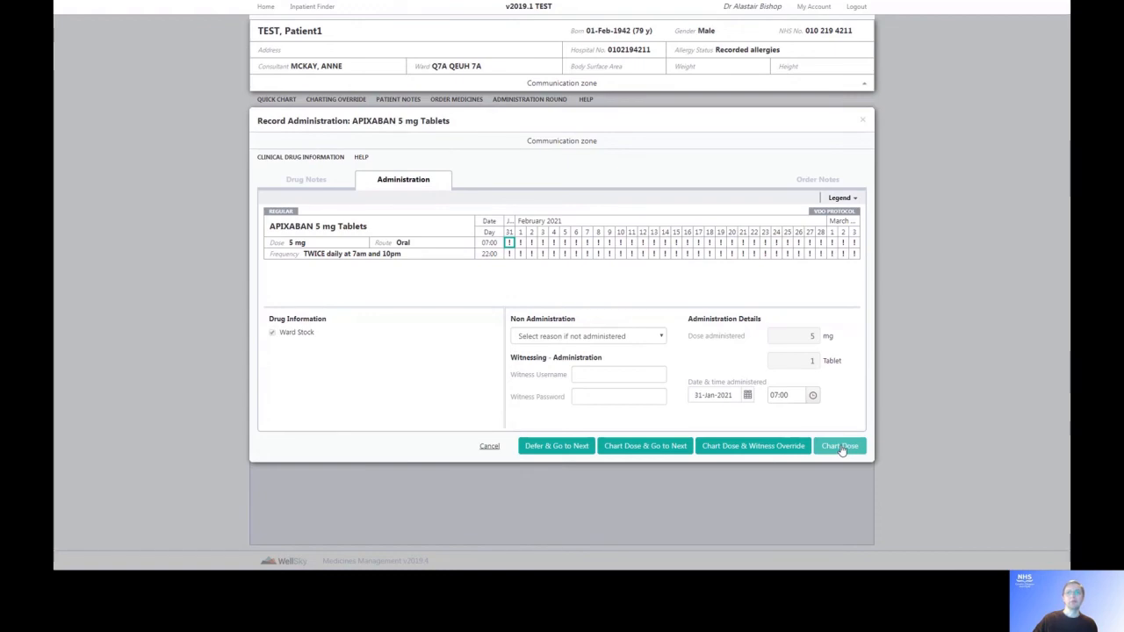
Chart the 31-Jan-2021 07:00 Apixaban 5 mg, 1 tablet dose as given.
click(841, 449)
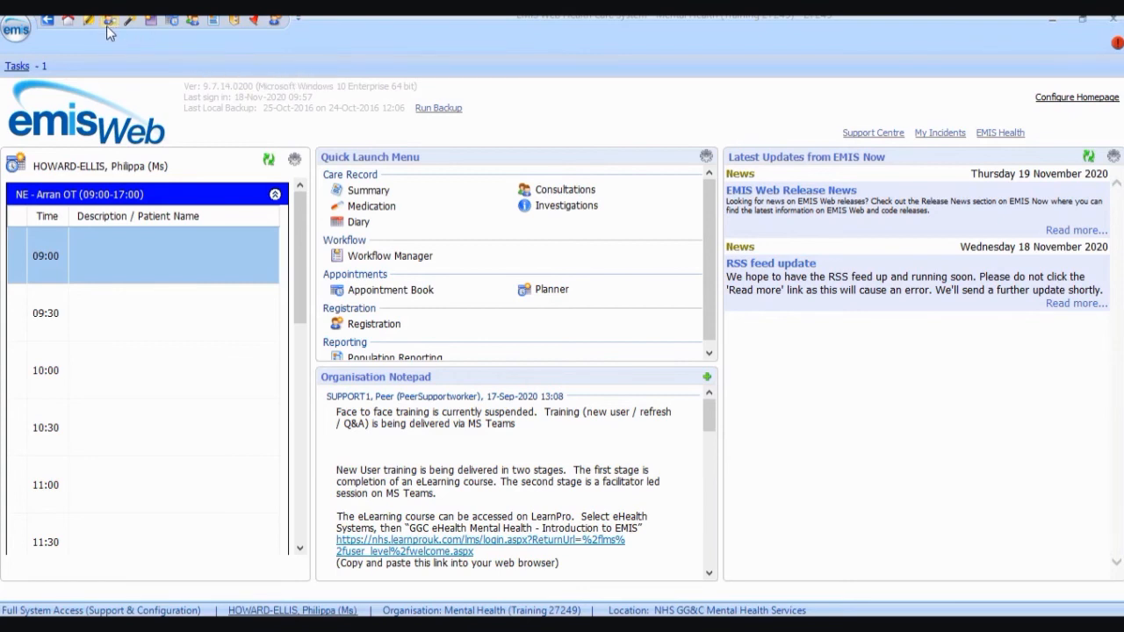
Search for the test patient with 'T', open the record past the warning, and show Consultations.
click(19, 31)
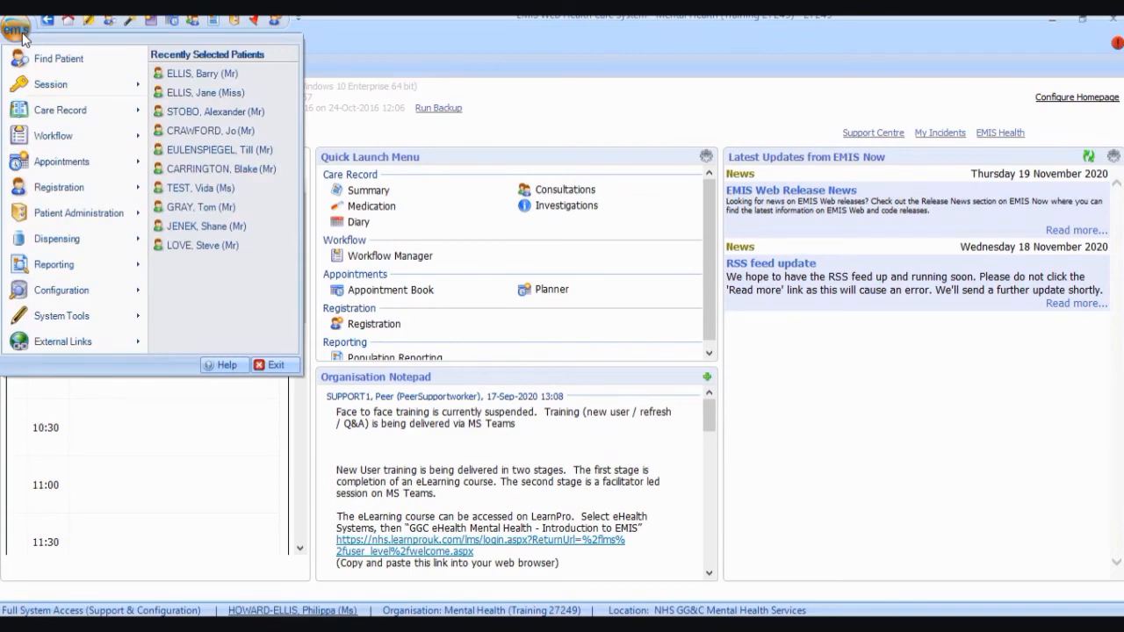
click(37, 22)
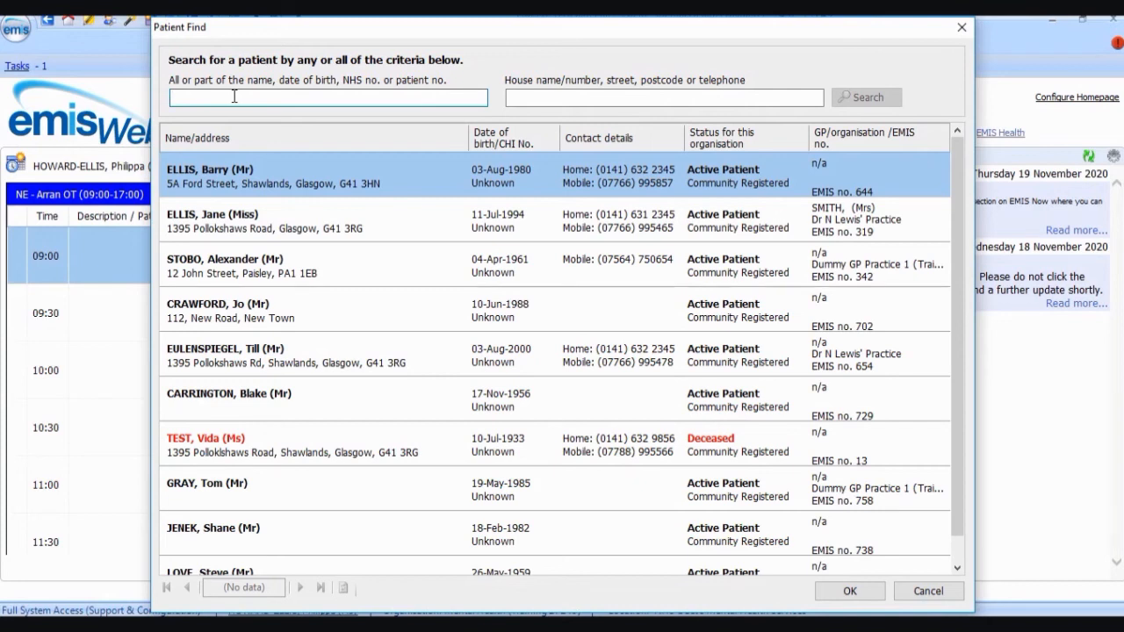
text(Till)
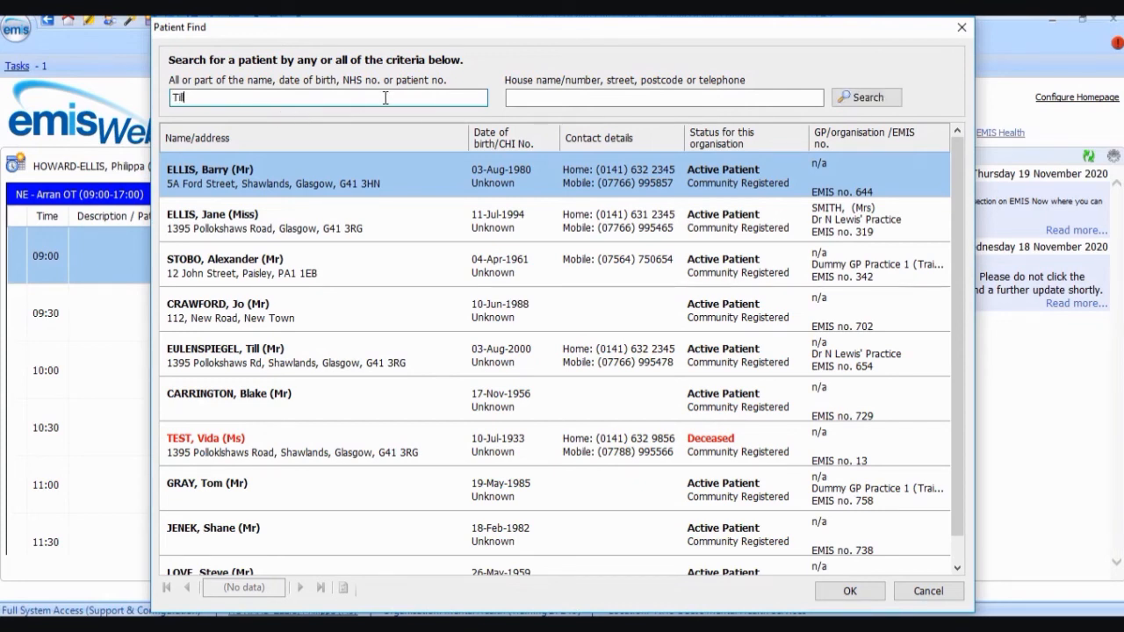
click(852, 100)
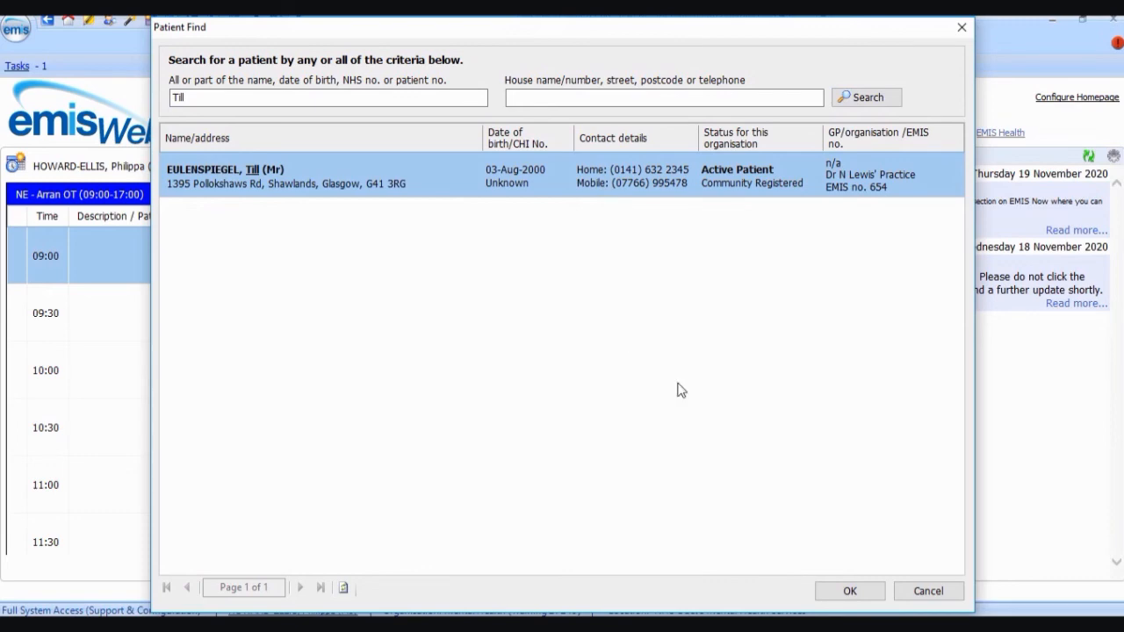
click(851, 593)
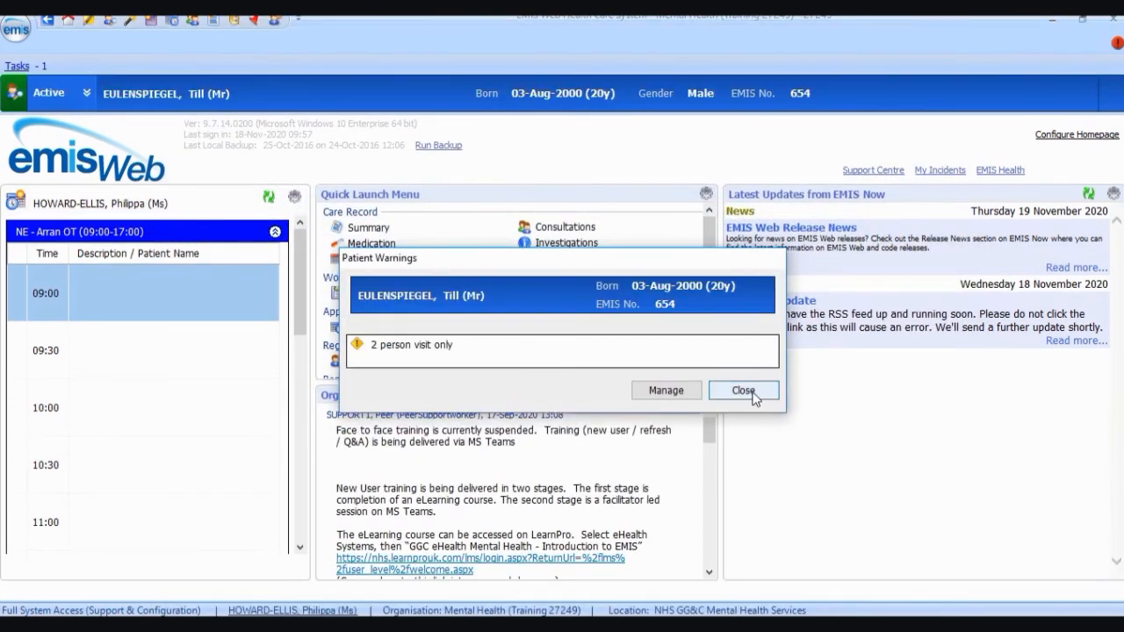
click(744, 392)
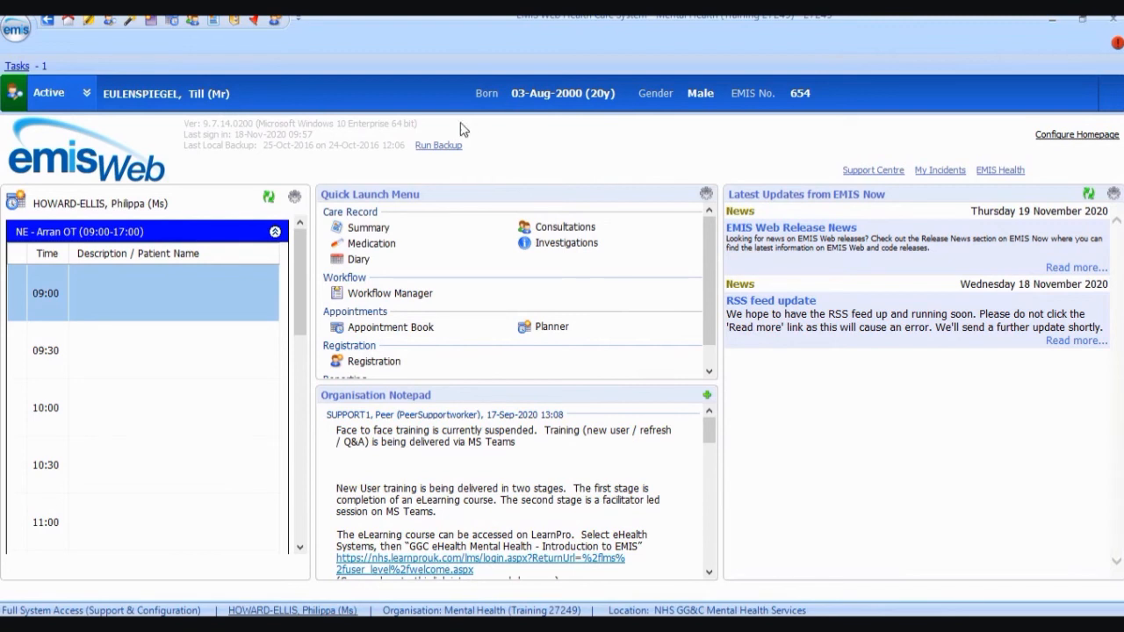
click(198, 23)
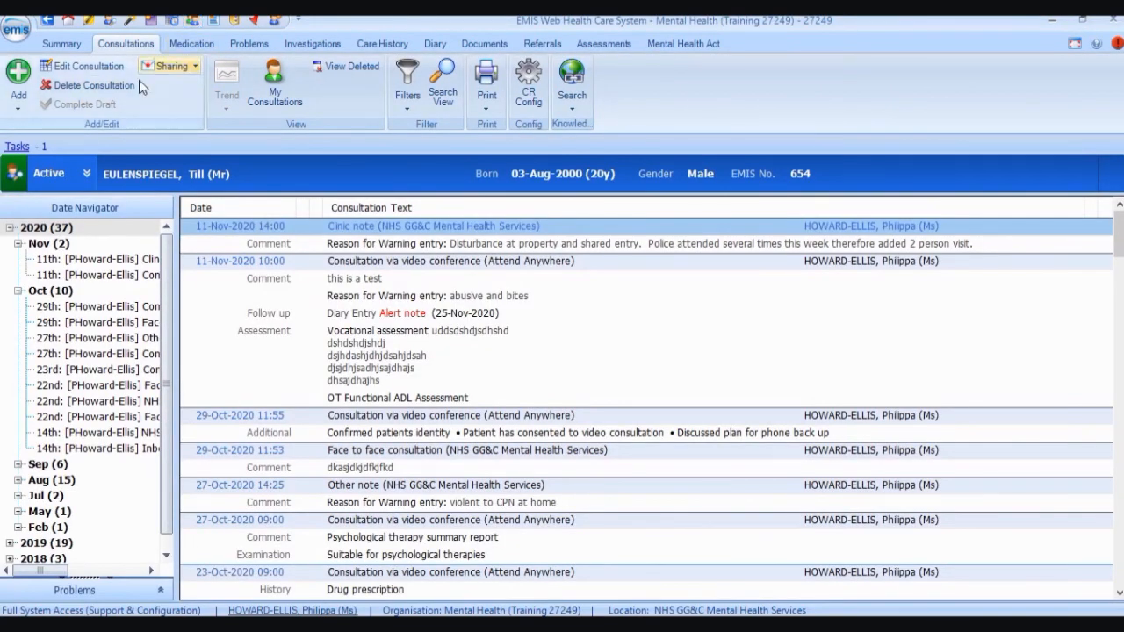
Add a face-to-face consultation dated 19-Nov-2020 and bring up the Run Template list.
click(13, 82)
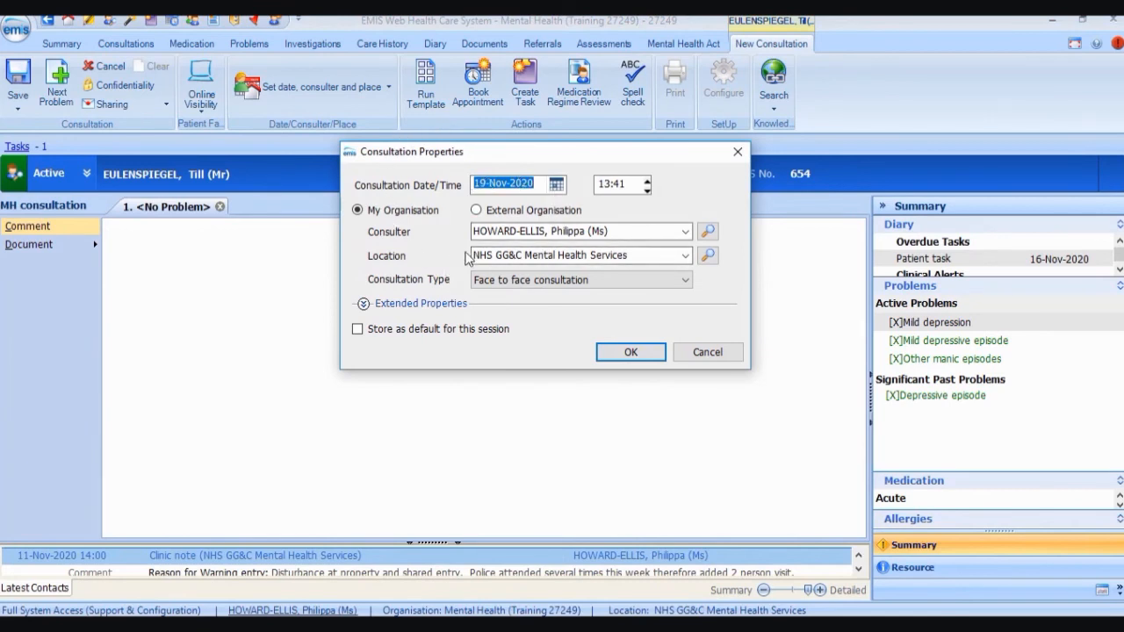
click(630, 353)
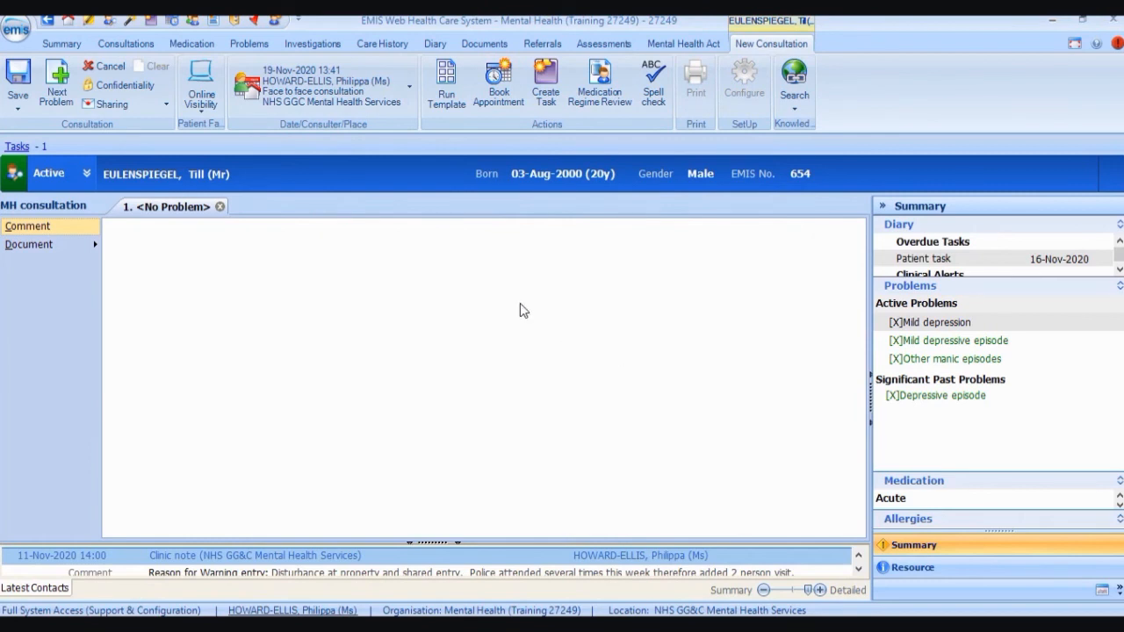
click(453, 81)
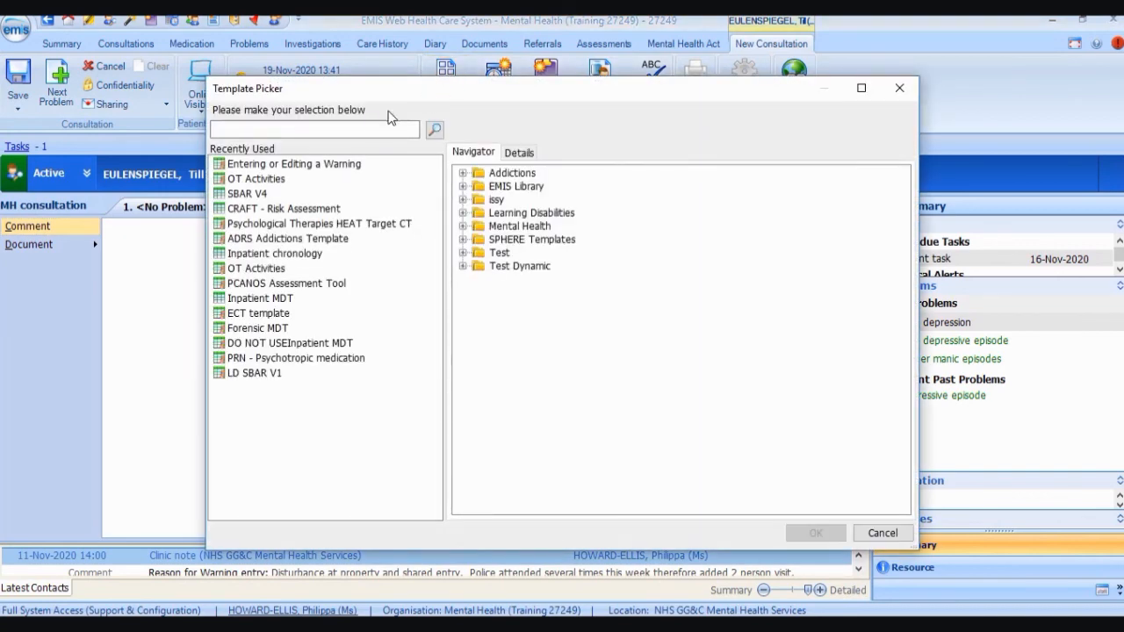
Search the Template Picker for 'Craft' and open CRAFT - Risk Assessment.
click(368, 128)
text(Craft)
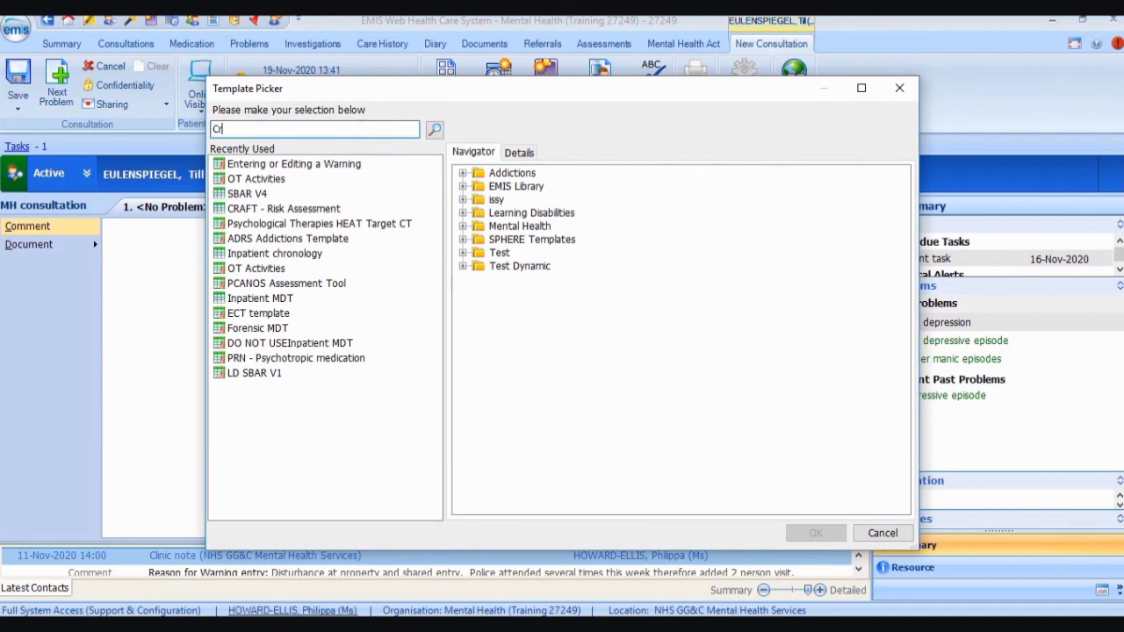
click(434, 131)
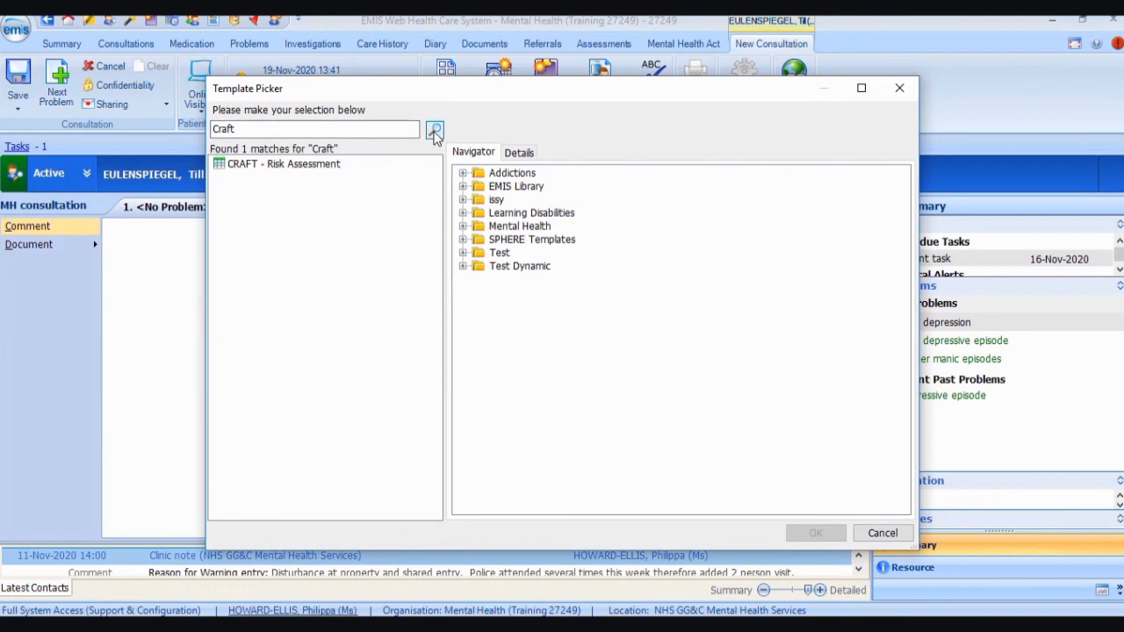
double_click(321, 167)
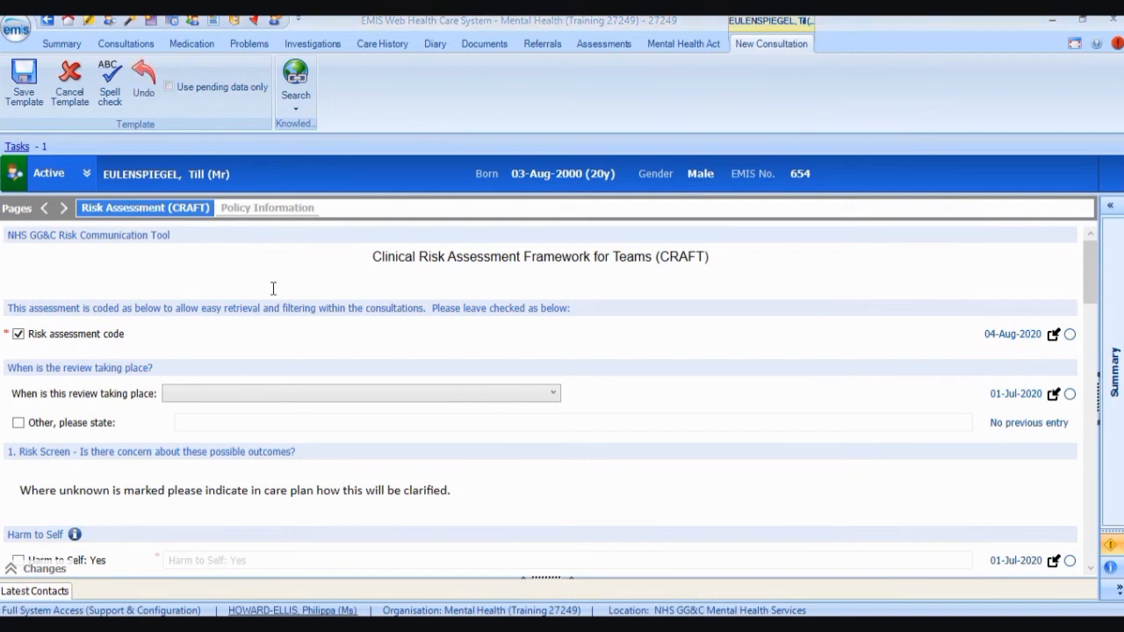
On the CRAFT page, set the review timing to 'Other, please state'.
click(230, 215)
click(201, 211)
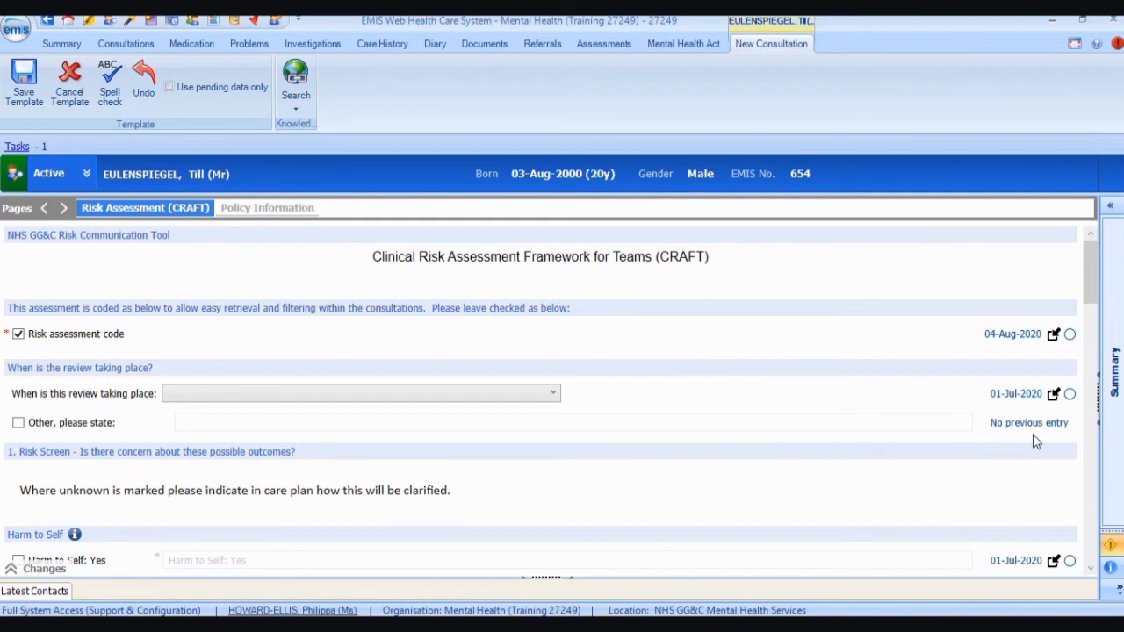
scroll(548, 292, down, 3)
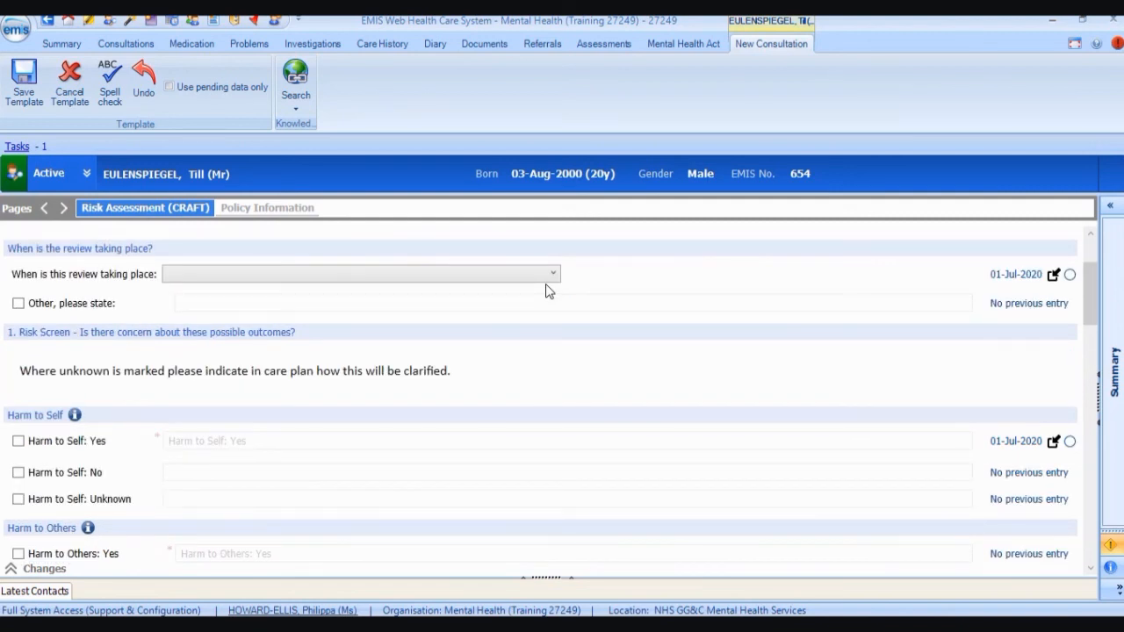
click(546, 276)
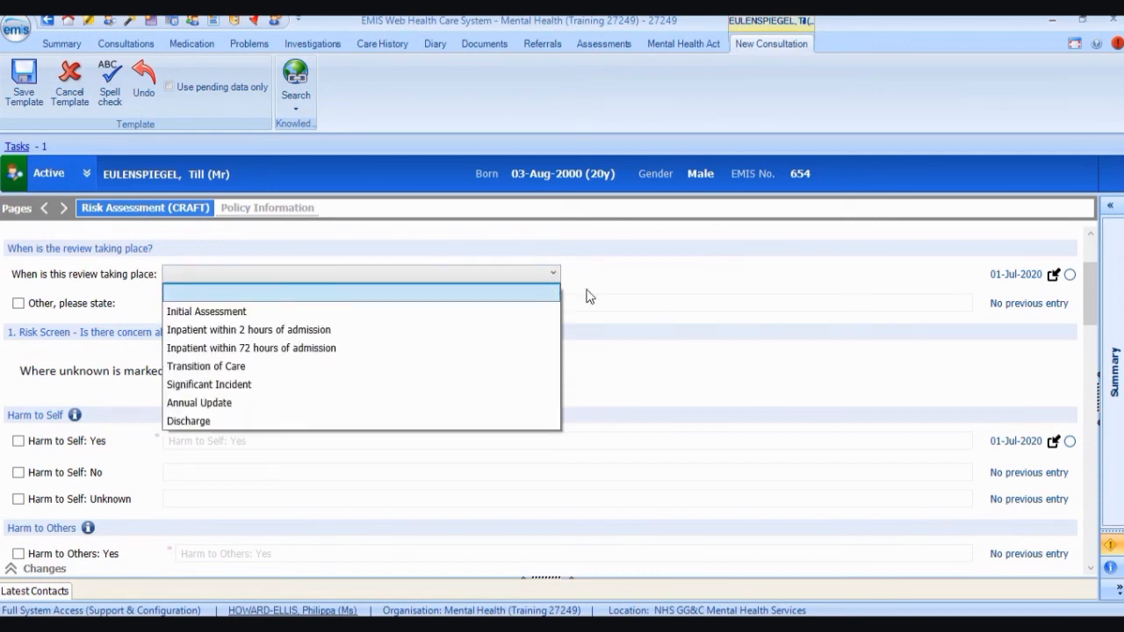
click(520, 302)
click(18, 303)
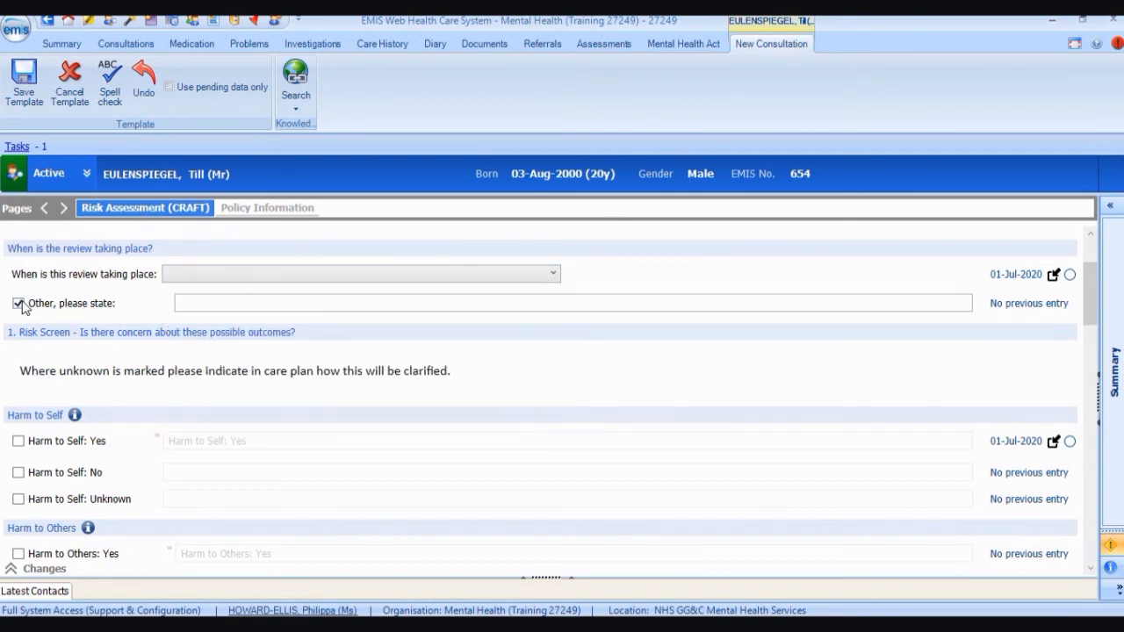
Tick 'Harm to Others: Yes' further down the CRAFT form.
scroll(170, 370, down, 3)
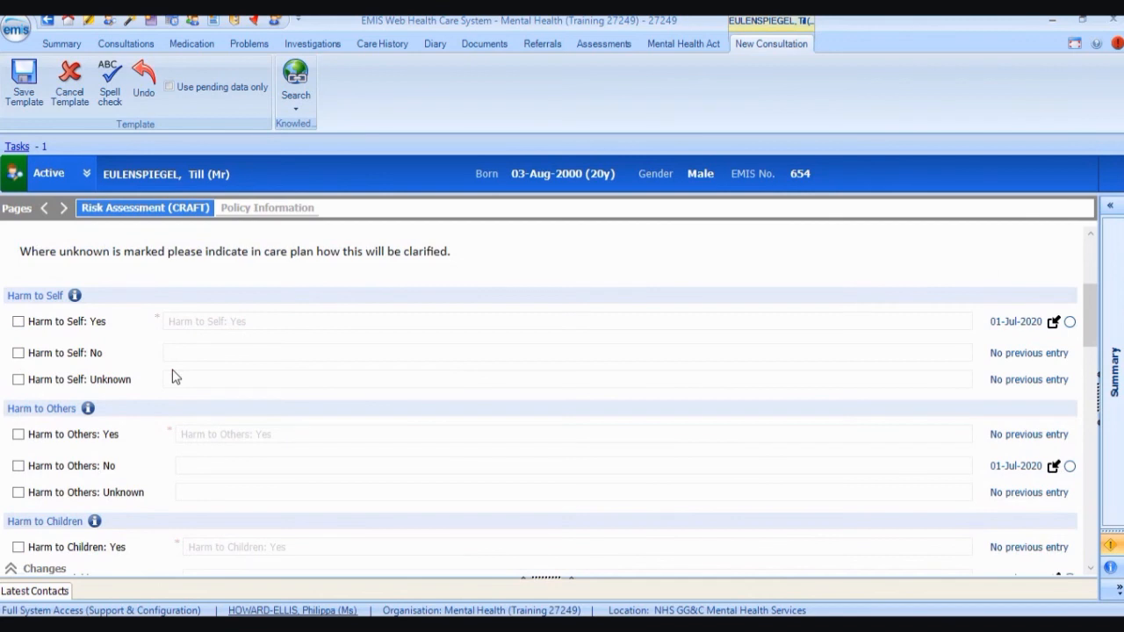
scroll(173, 376, down, 5)
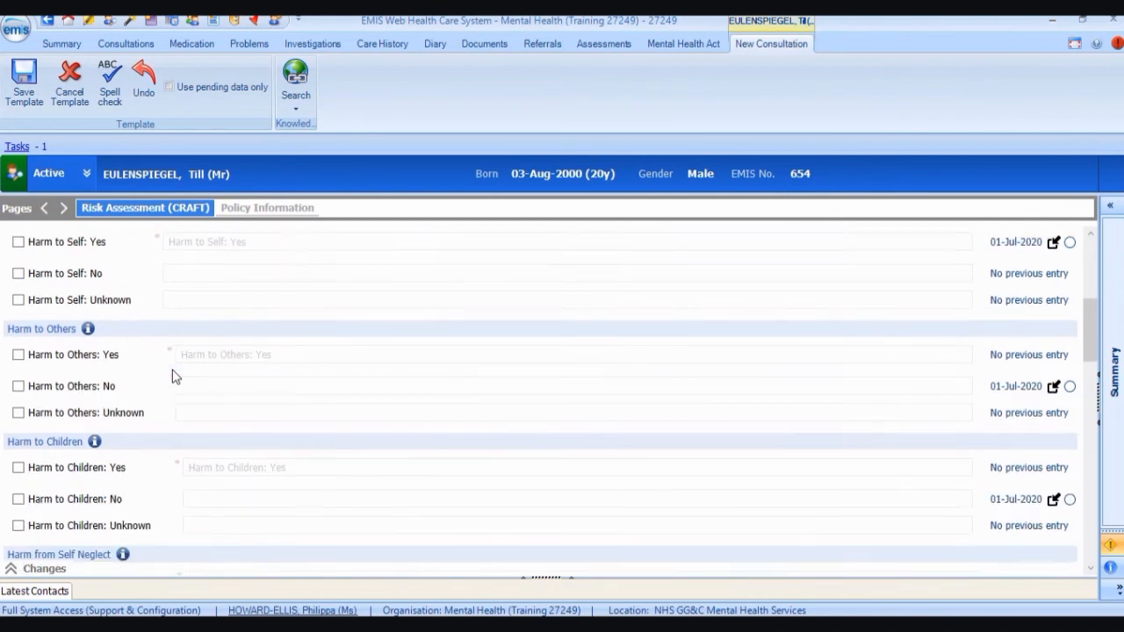
scroll(176, 376, down, 2)
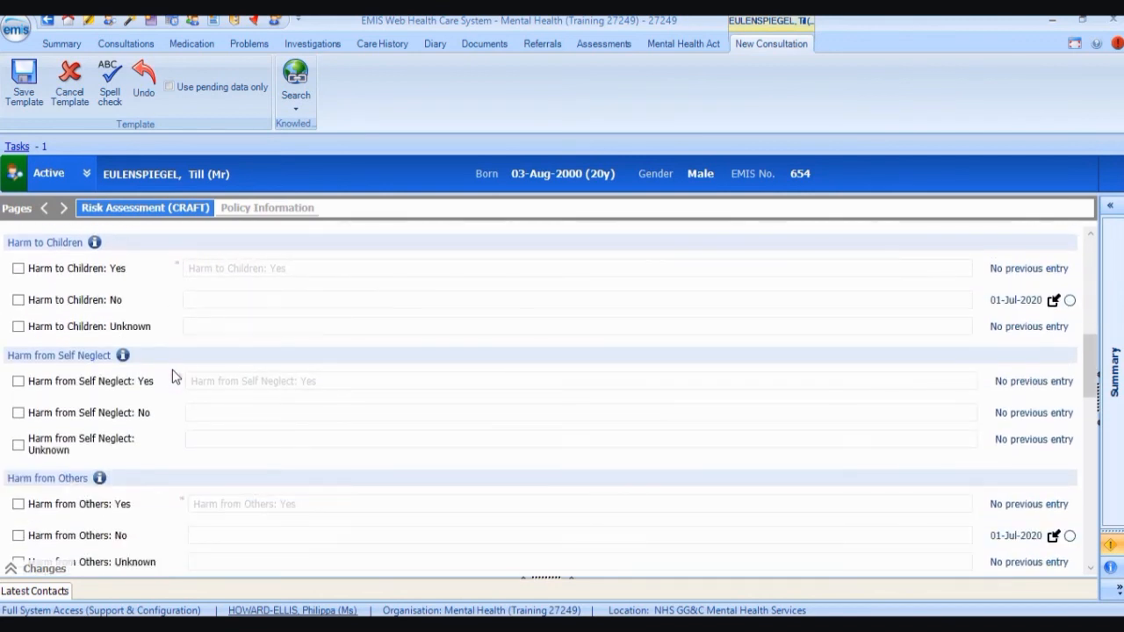
scroll(175, 376, down, 1)
scroll(176, 376, up, 4)
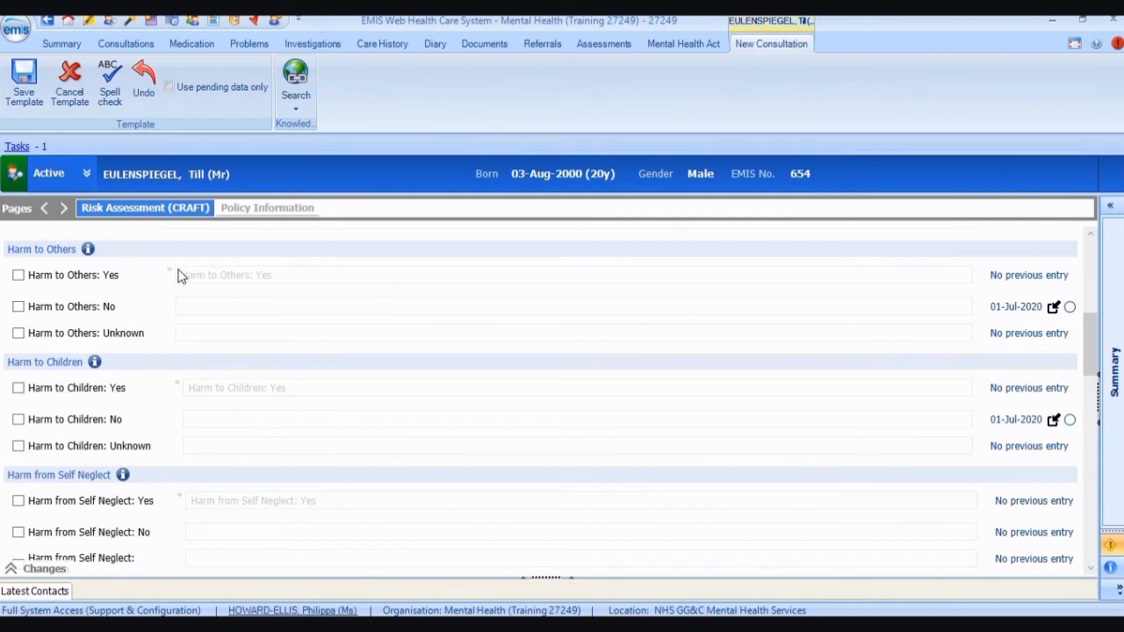
click(15, 278)
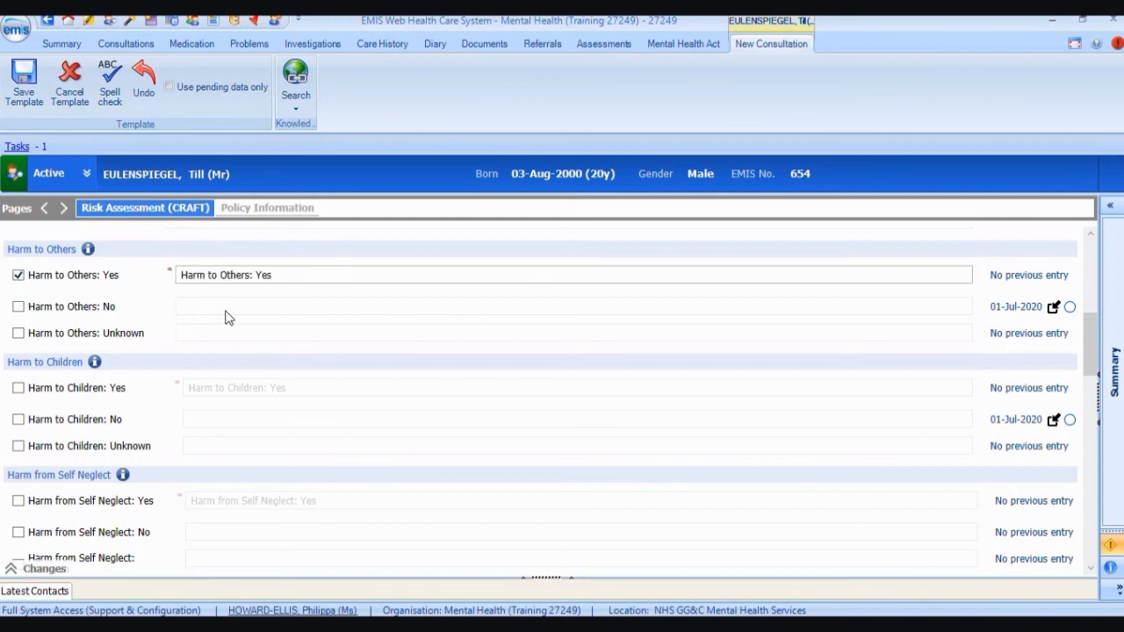
scroll(228, 316, down, 10)
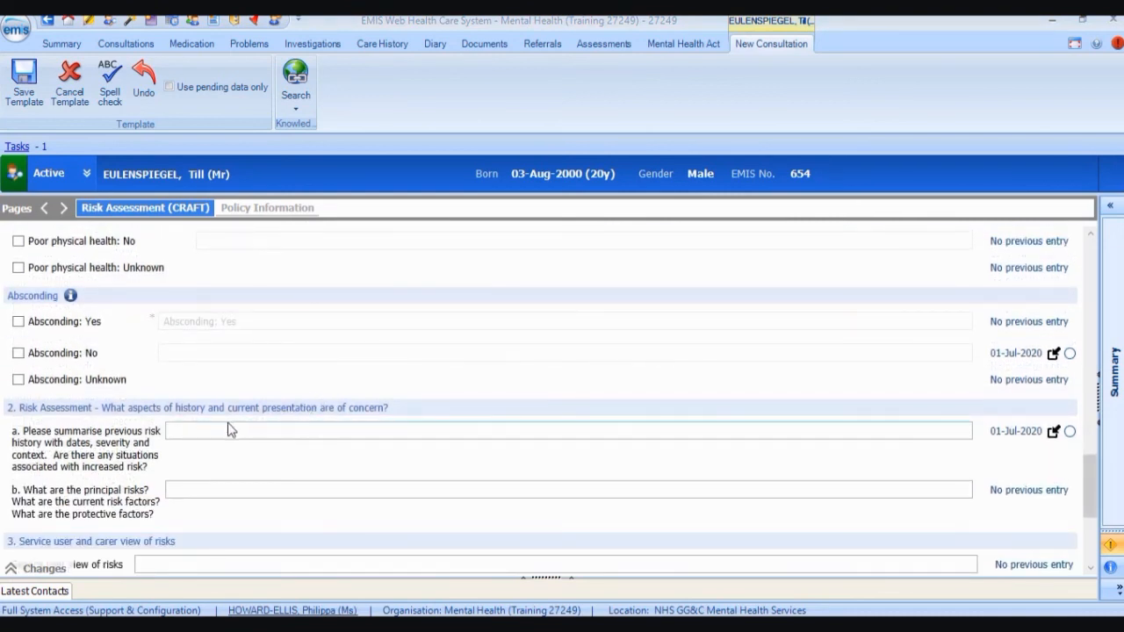
Enter the good-mental-health previous risk summary in CRAFT question 2a, then view the Policy Information page.
click(214, 431)
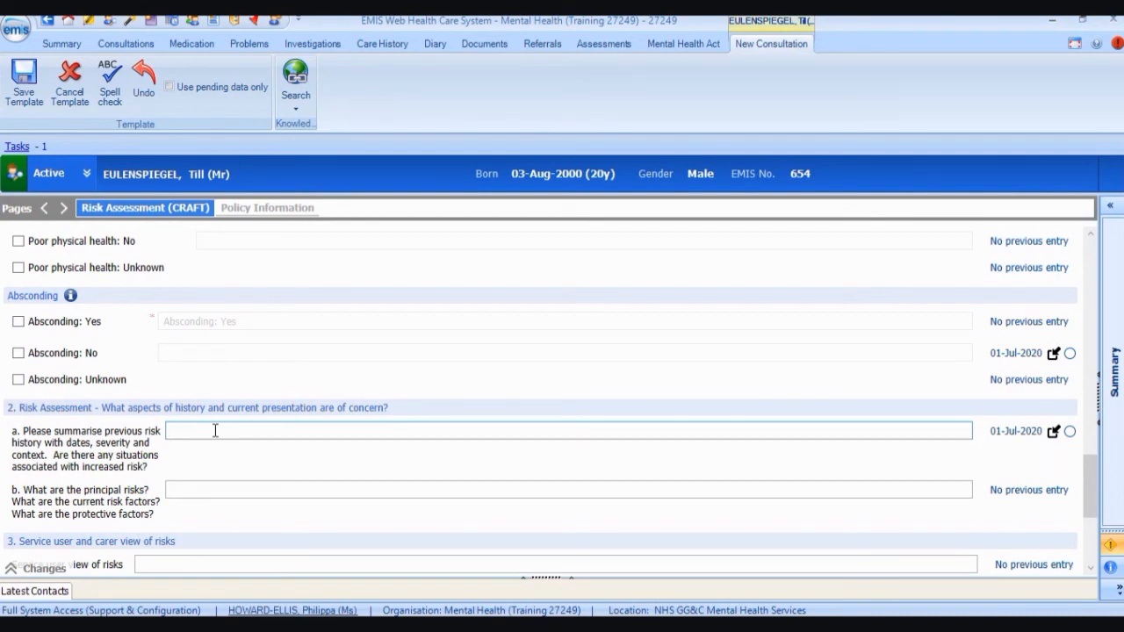
text(This)
text(Good mental health is not simply the absence of diagnosable mental health problems, although good mental health is likely to help protect against development of many such problems.)
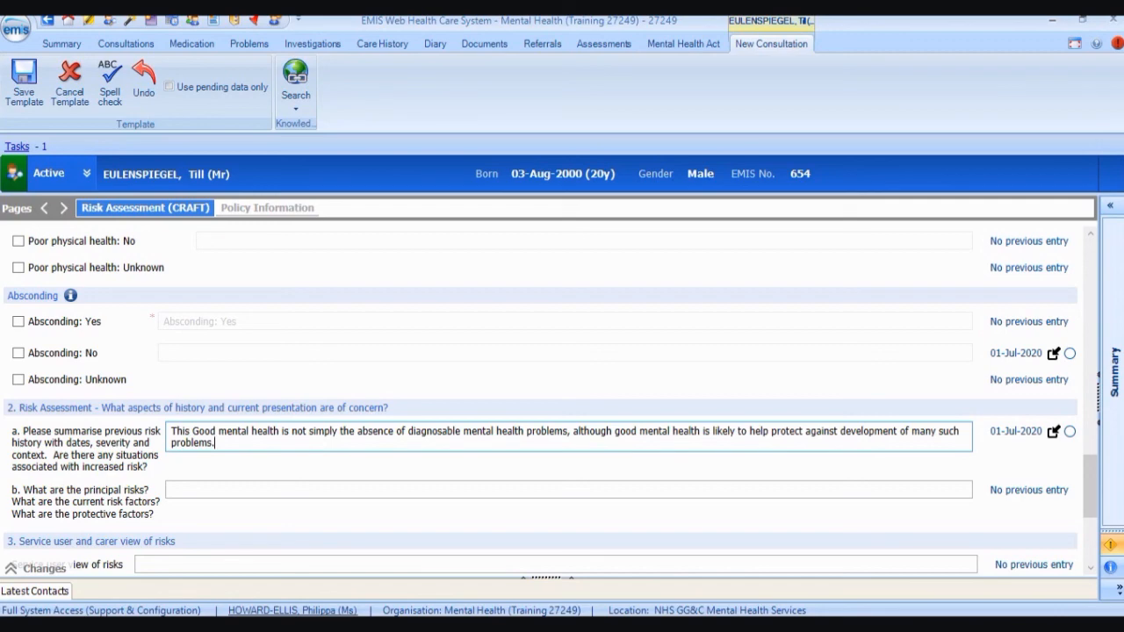
scroll(237, 393, down, 1)
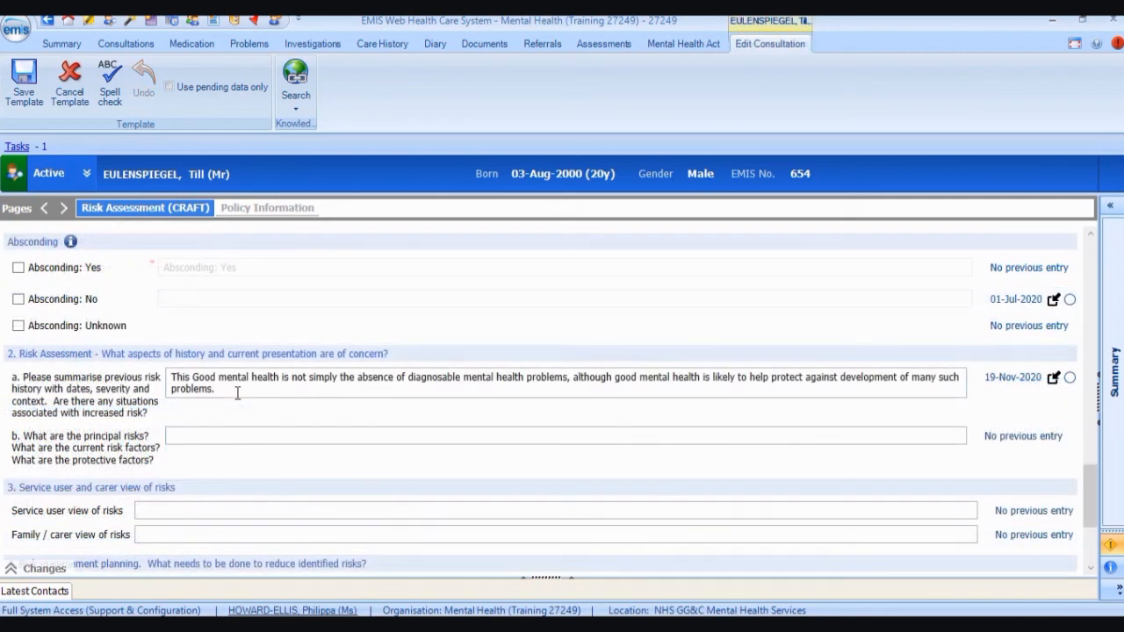
click(283, 211)
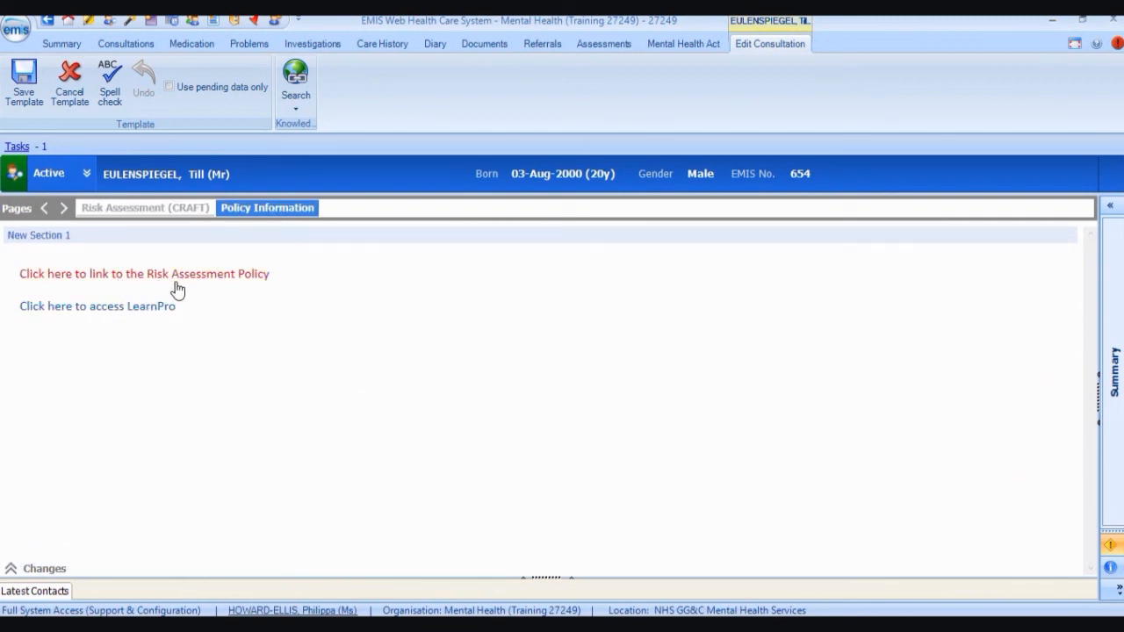
Return to the Risk Assessment (CRAFT) page, save the template, then save the consultation.
click(181, 214)
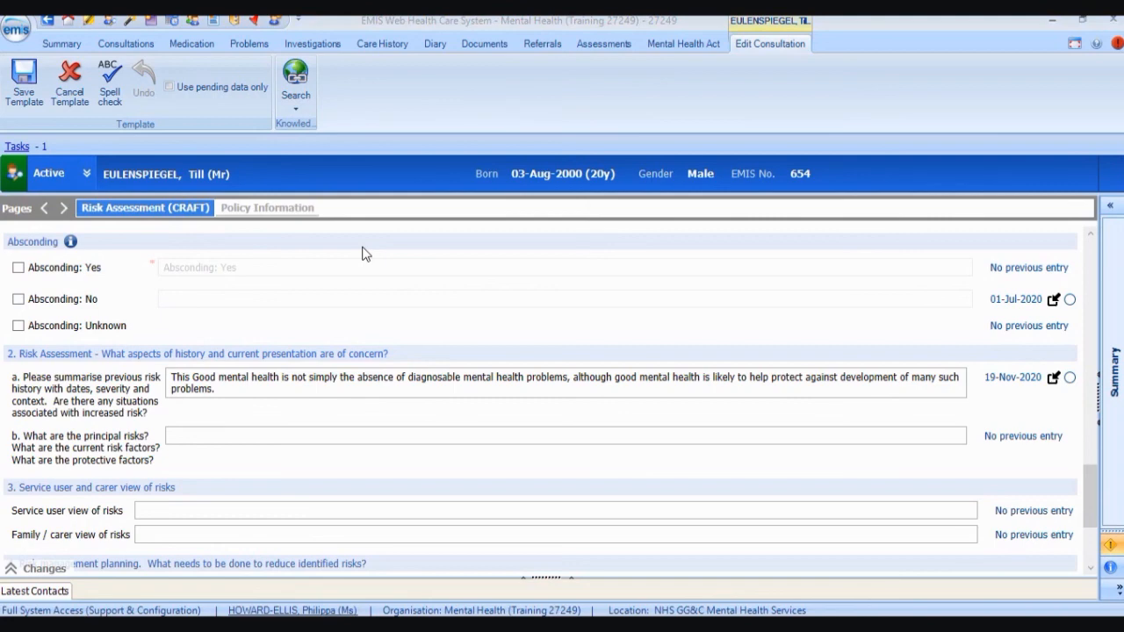
click(32, 98)
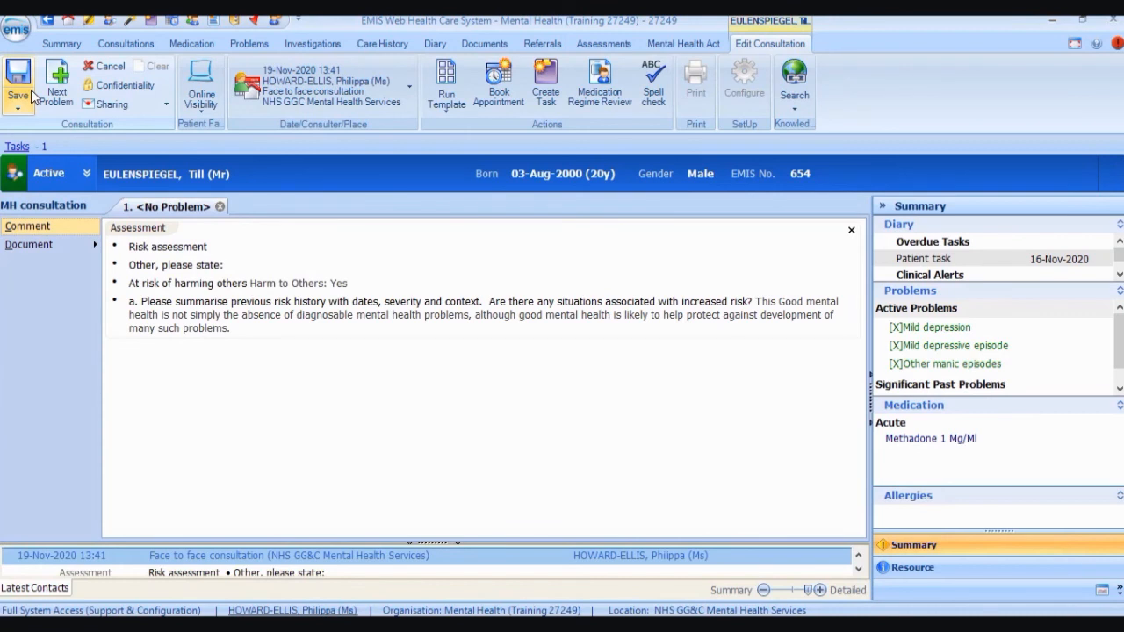
click(31, 89)
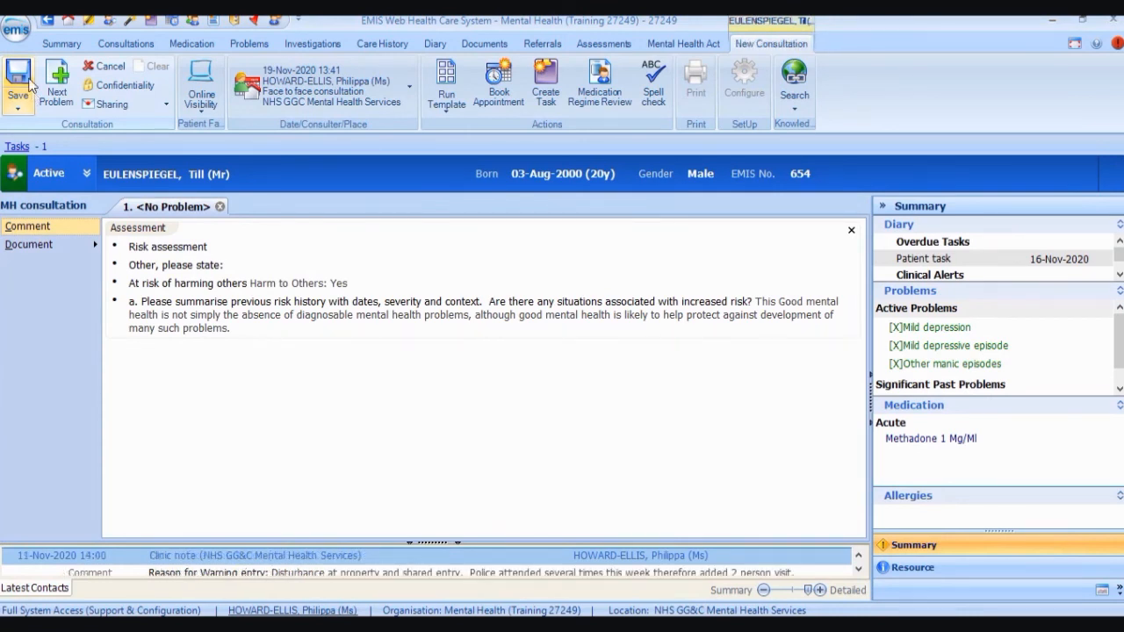